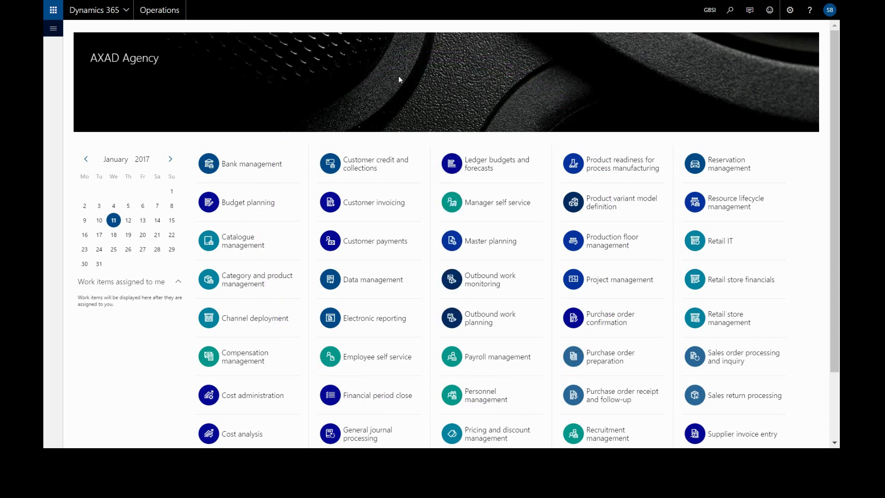
Step: Upload dax-bann-v1.png as the AXAD Agency legal entity's dashboard image from Legal entities
{"action": "left_click", "coordinate": [54, 31]}
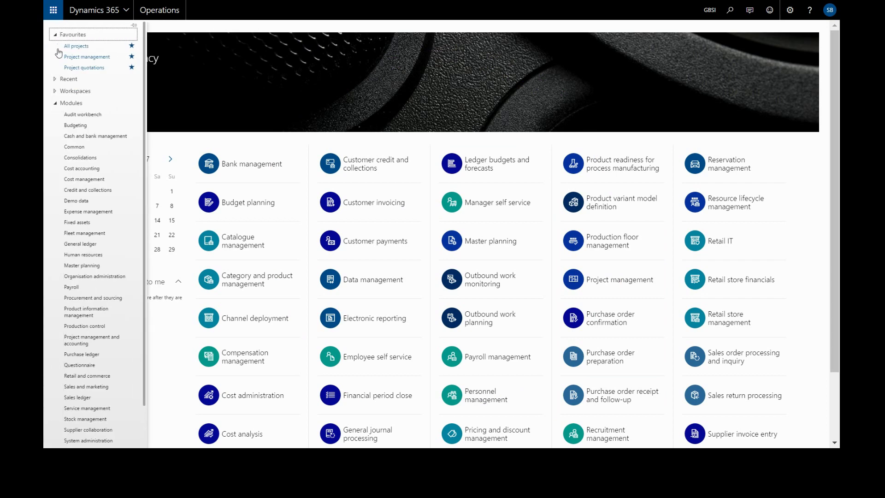
{"action": "left_click", "coordinate": [109, 276]}
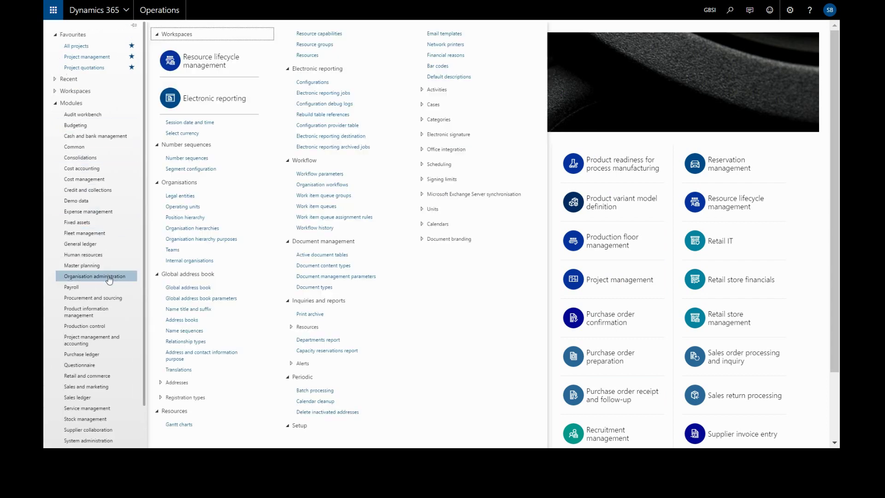
{"action": "left_click", "coordinate": [190, 197]}
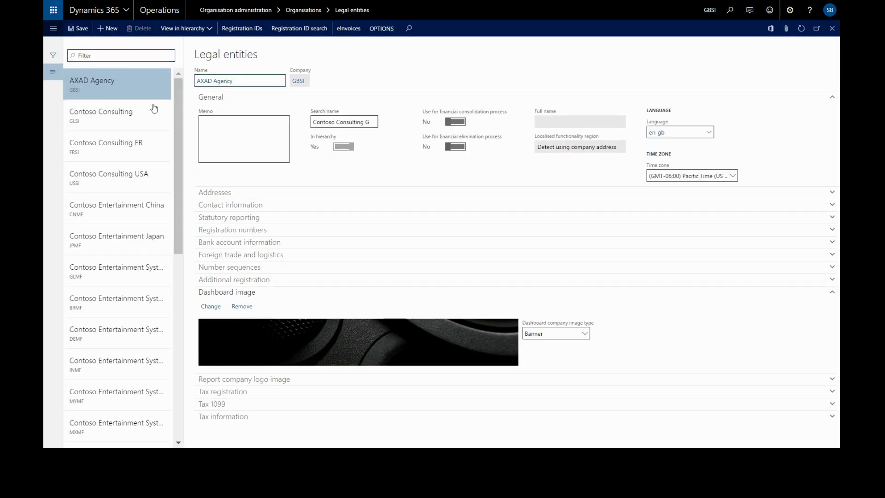
{"action": "left_click", "coordinate": [213, 305]}
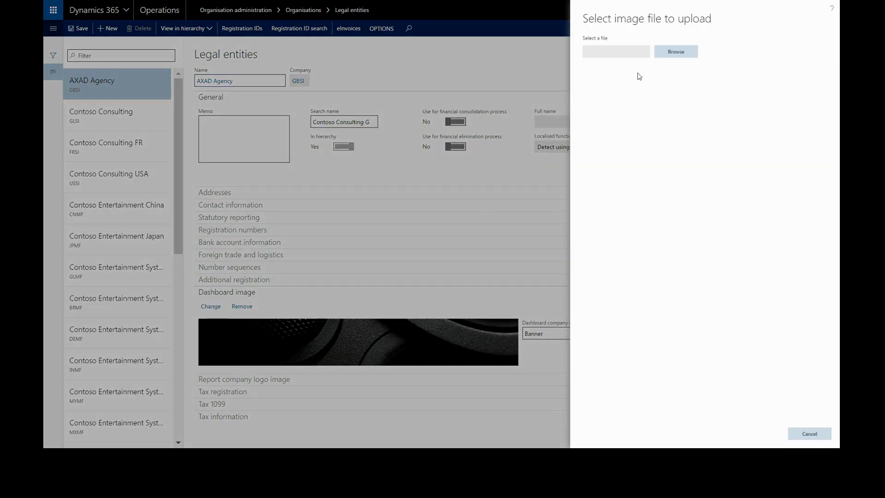
{"action": "left_click", "coordinate": [676, 52]}
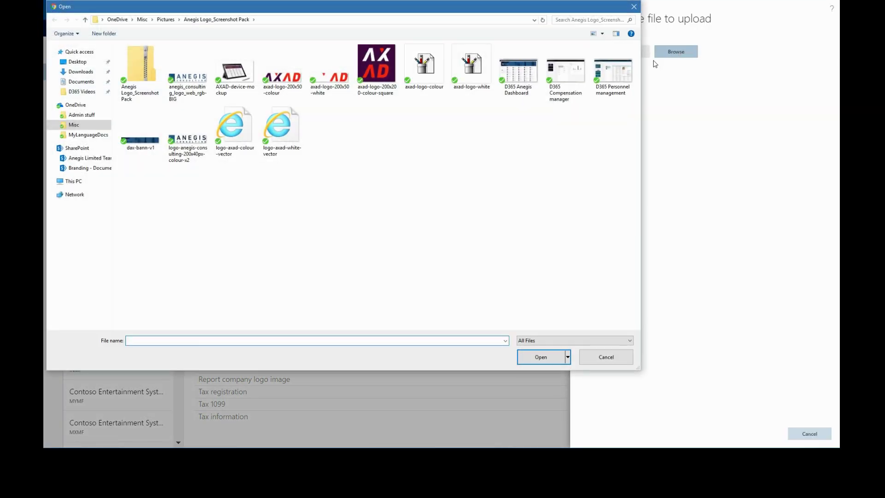
{"action": "left_click", "coordinate": [144, 148]}
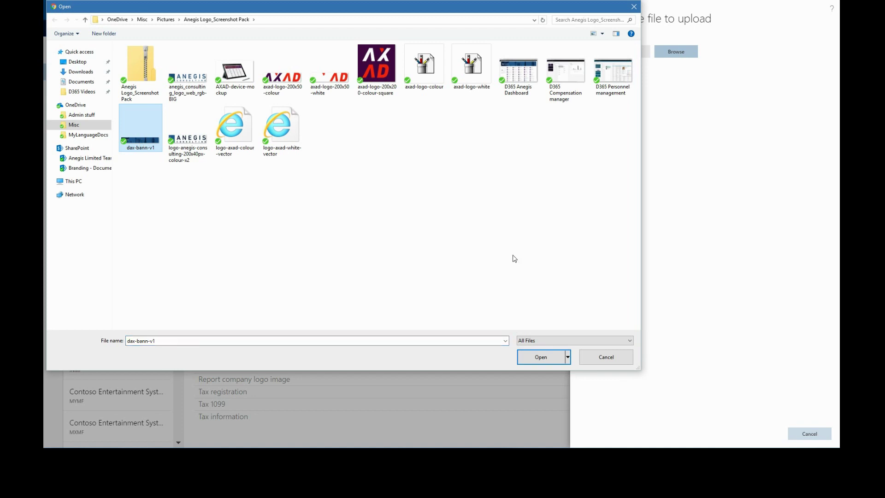
{"action": "left_click", "coordinate": [542, 357]}
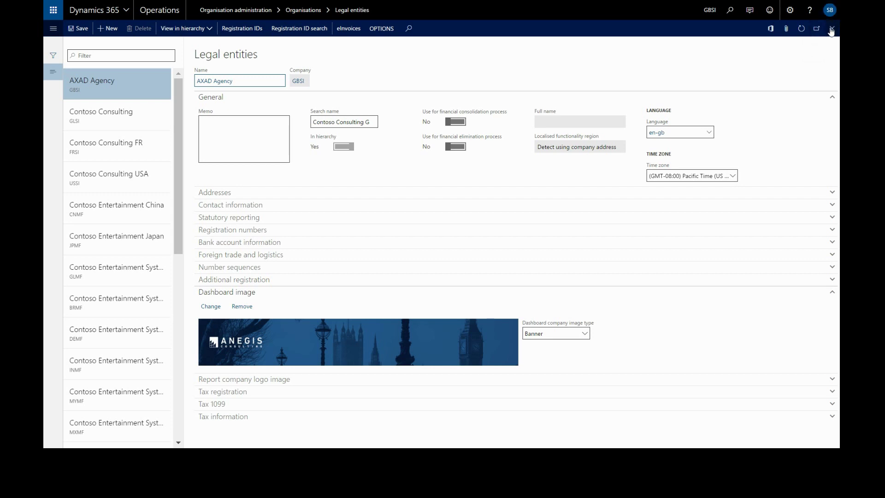
Step: Close the Legal entities form and scroll the dashboard to review the new banner and maroon theme
{"action": "left_click", "coordinate": [832, 29]}
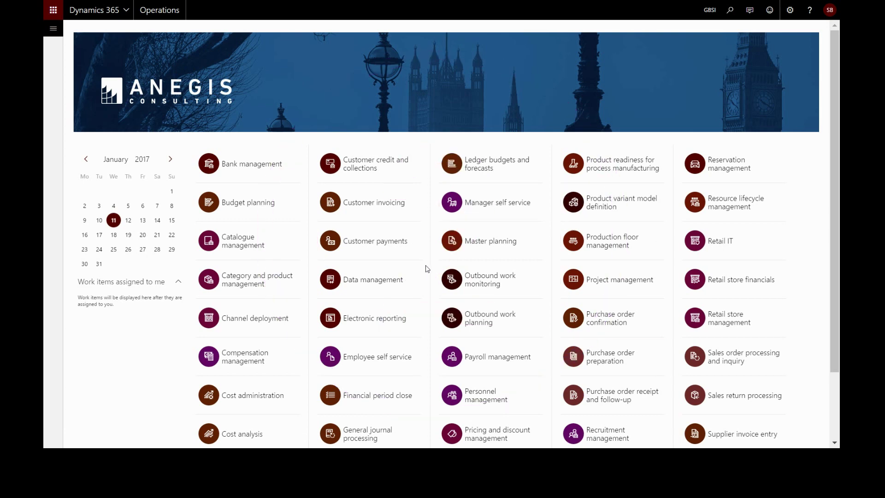
{"action": "scroll", "coordinate": [431, 272], "scroll_direction": "down", "scroll_amount": 3}
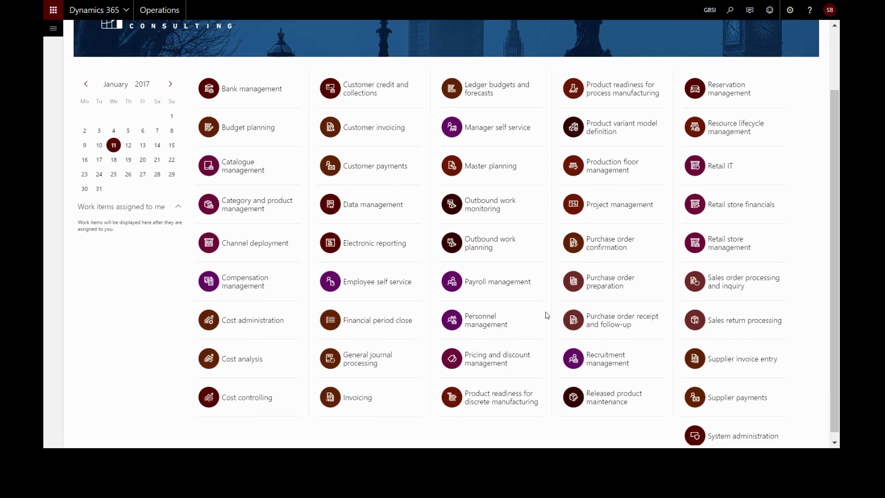
{"action": "scroll", "coordinate": [599, 354], "scroll_direction": "up", "scroll_amount": 3}
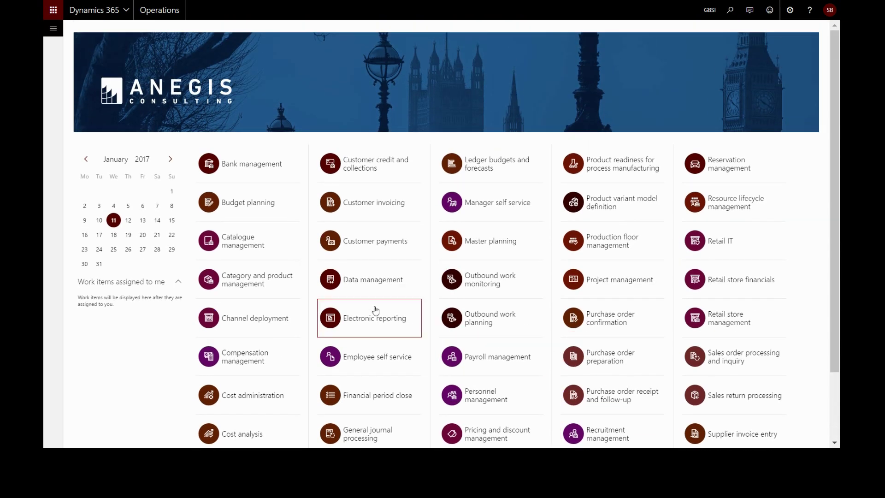
Step: Start personalising the dashboard and move the Customer credit and collections tile into the first column
{"action": "right_click", "coordinate": [370, 238]}
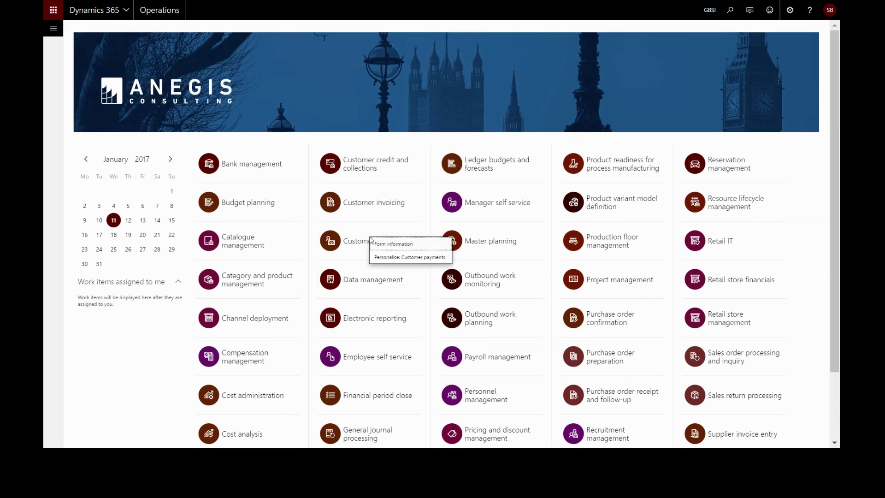
{"action": "left_click", "coordinate": [388, 257]}
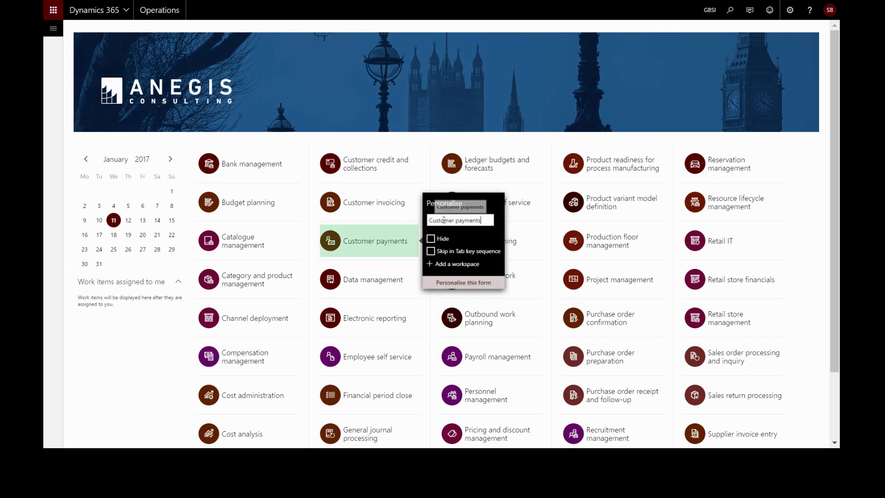
{"action": "left_click", "coordinate": [444, 283]}
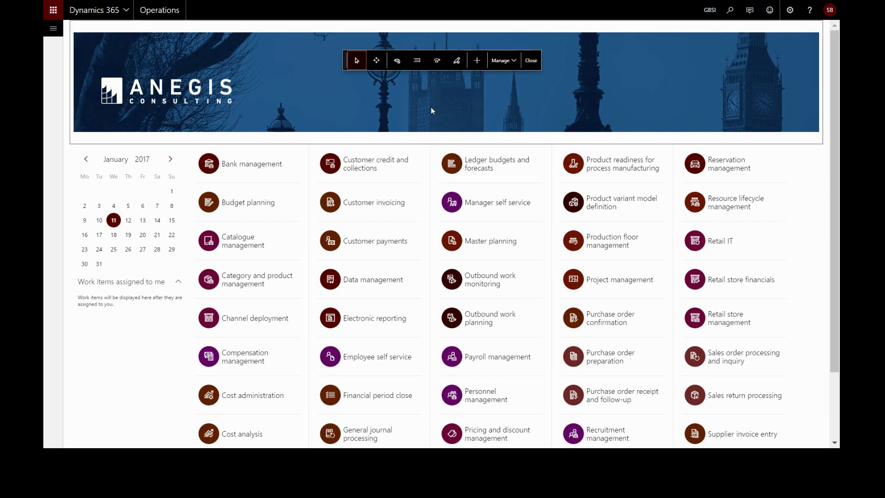
{"action": "left_click", "coordinate": [377, 62]}
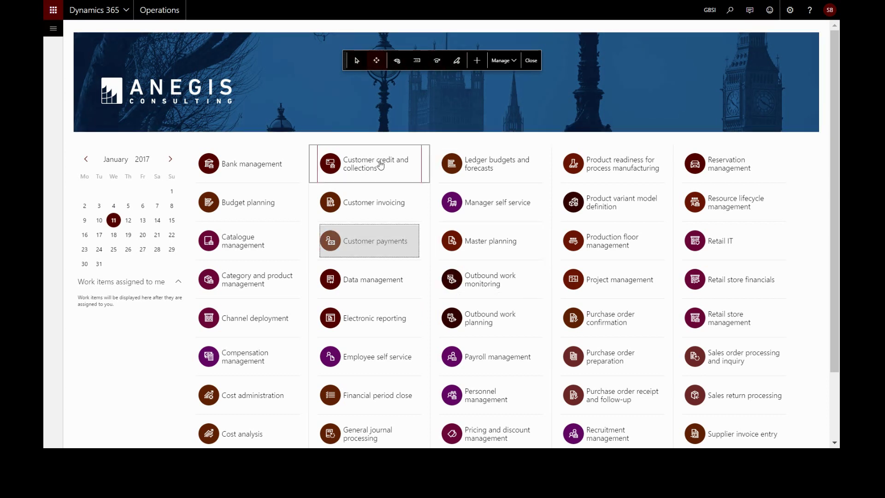
{"action": "left_click_drag", "start_coordinate": [381, 164], "coordinate": [241, 335]}
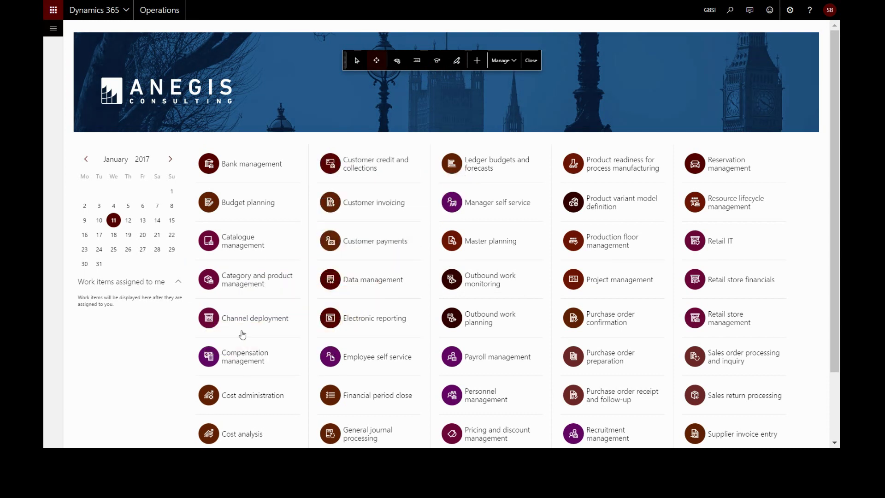
Step: Hide twelve tiles, including Bank management, Budget planning, Cost controlling and Reservation management, then finish personalising
{"action": "left_click", "coordinate": [397, 62]}
{"action": "left_click", "coordinate": [251, 166]}
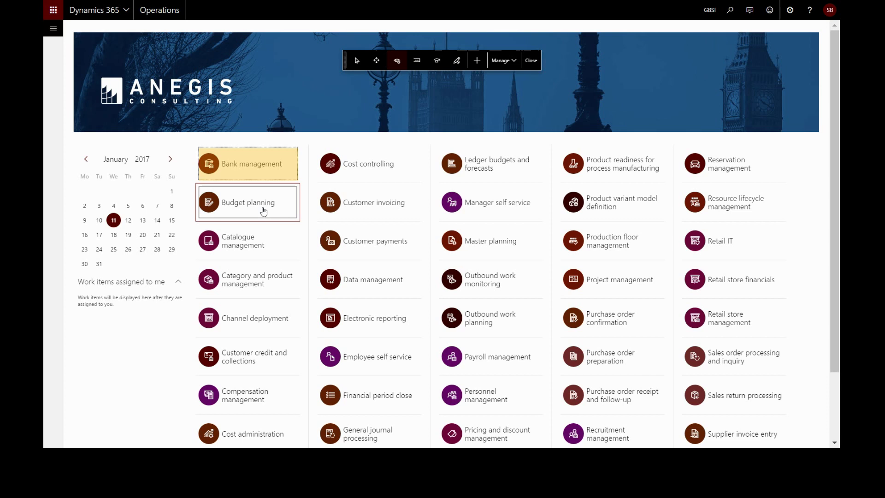
{"action": "left_click", "coordinate": [263, 210]}
{"action": "left_click", "coordinate": [257, 243]}
{"action": "left_click", "coordinate": [256, 281]}
{"action": "left_click", "coordinate": [253, 319]}
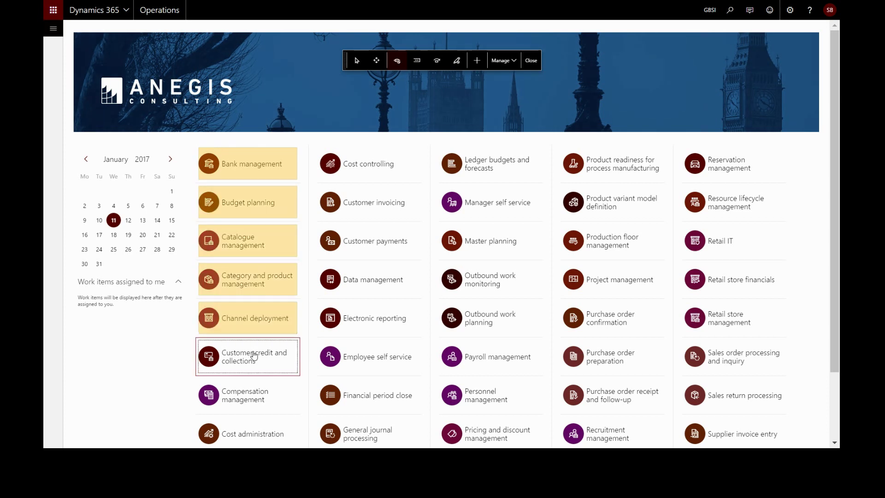
{"action": "left_click", "coordinate": [254, 355]}
{"action": "left_click", "coordinate": [251, 392]}
{"action": "left_click", "coordinate": [256, 431]}
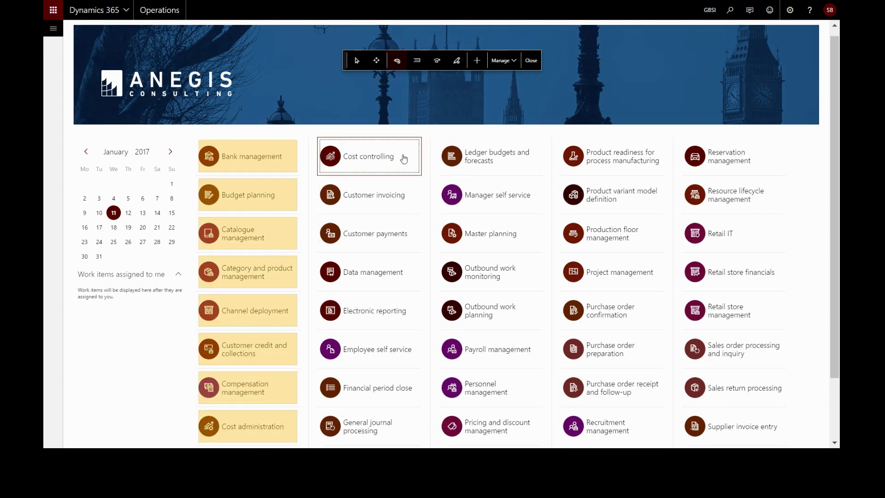
{"action": "left_click", "coordinate": [403, 159]}
{"action": "left_click", "coordinate": [475, 156]}
{"action": "left_click", "coordinate": [605, 148]}
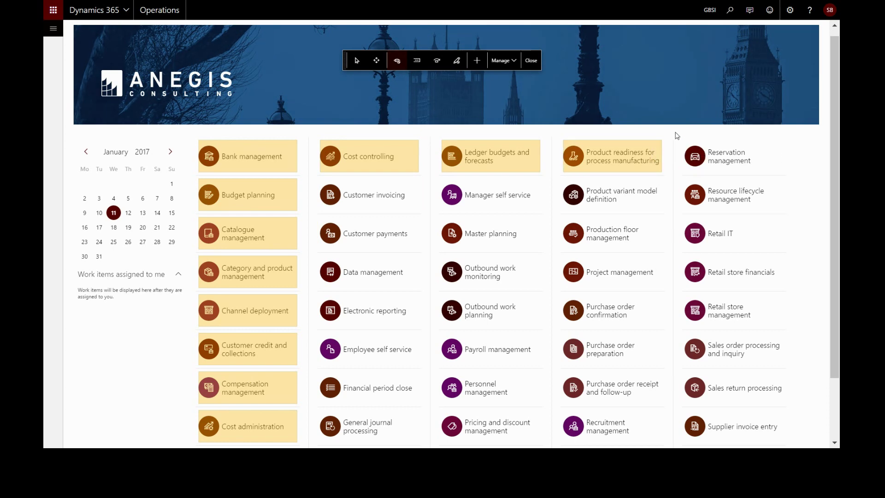
{"action": "left_click", "coordinate": [710, 156]}
{"action": "left_click", "coordinate": [531, 60]}
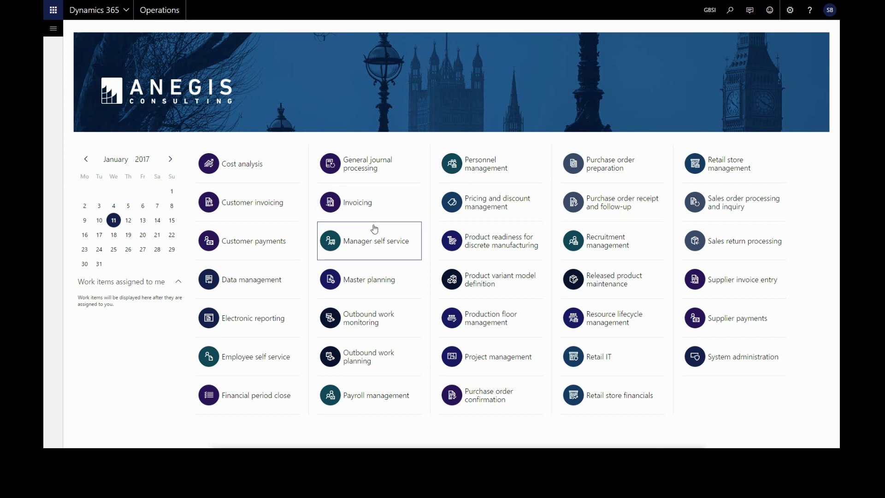
Step: Pin the Personnel management workspace's Open positions count (22) to the dashboard
{"action": "left_click", "coordinate": [491, 167]}
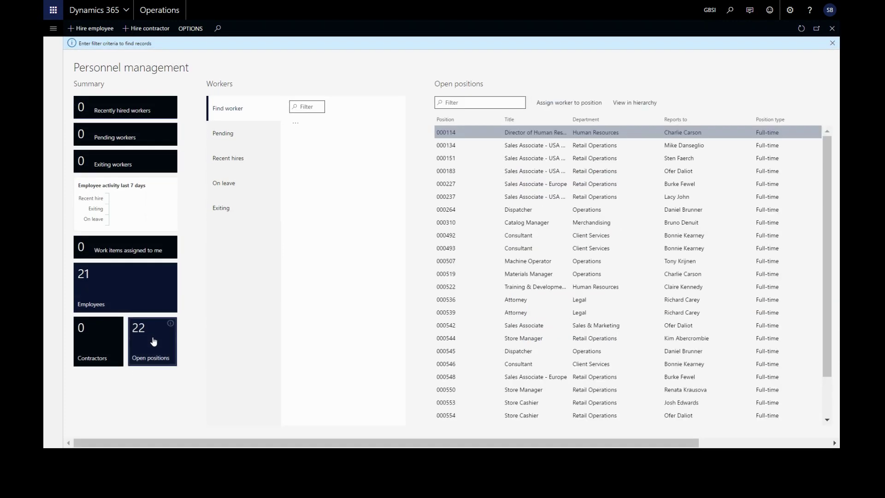
{"action": "right_click", "coordinate": [154, 340]}
{"action": "key", "text": "Escape"}
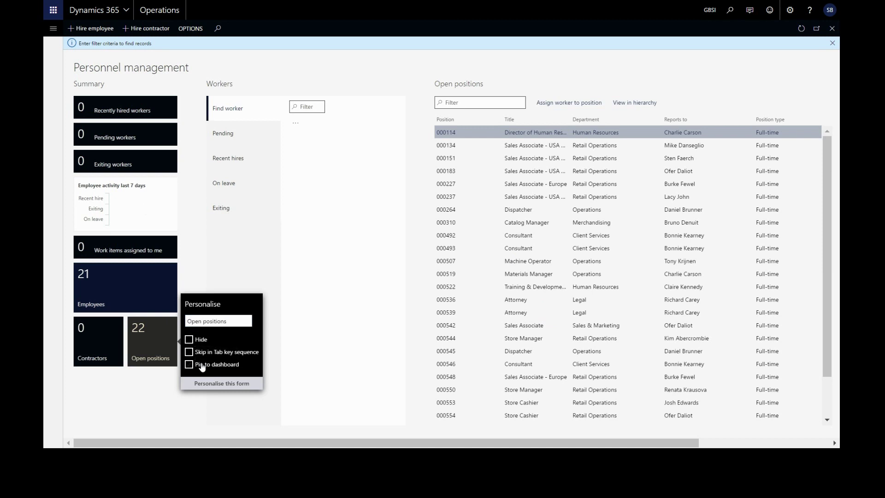
{"action": "left_click", "coordinate": [162, 392]}
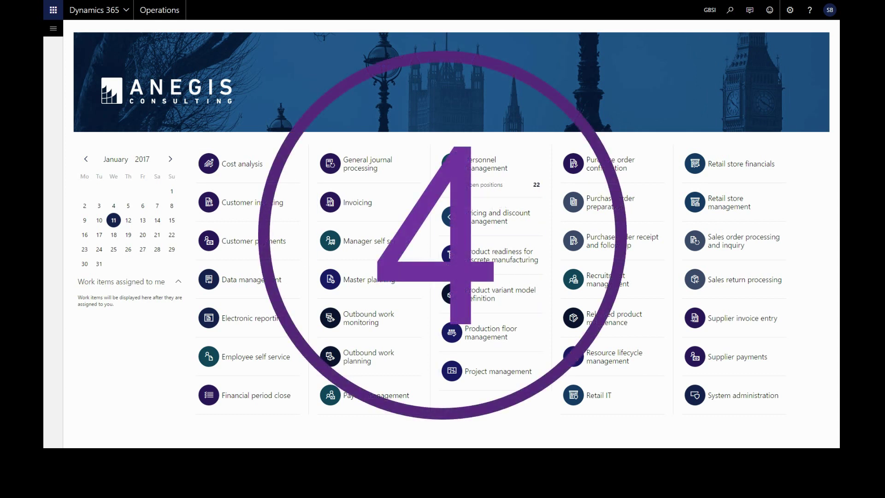
Step: Open the All projects list from Project management with Contoso Consulting USA included in the companies
{"action": "left_click", "coordinate": [483, 368]}
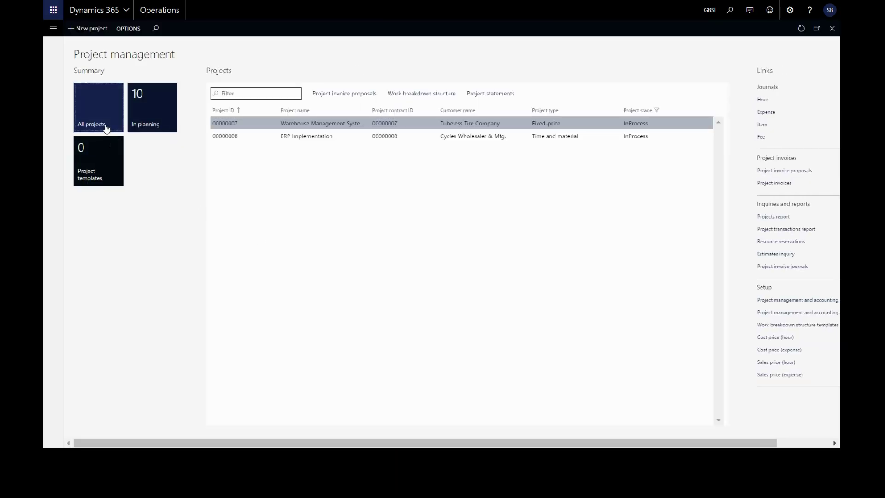
{"action": "left_click", "coordinate": [95, 107]}
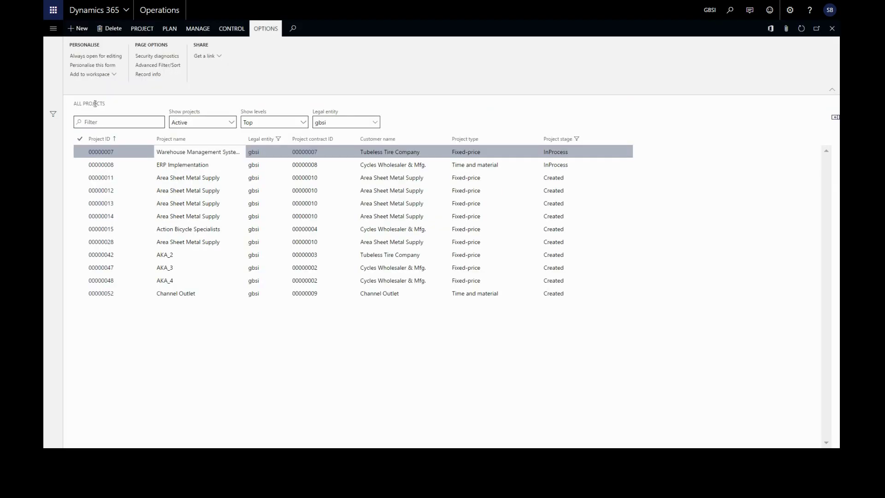
{"action": "left_click", "coordinate": [375, 123]}
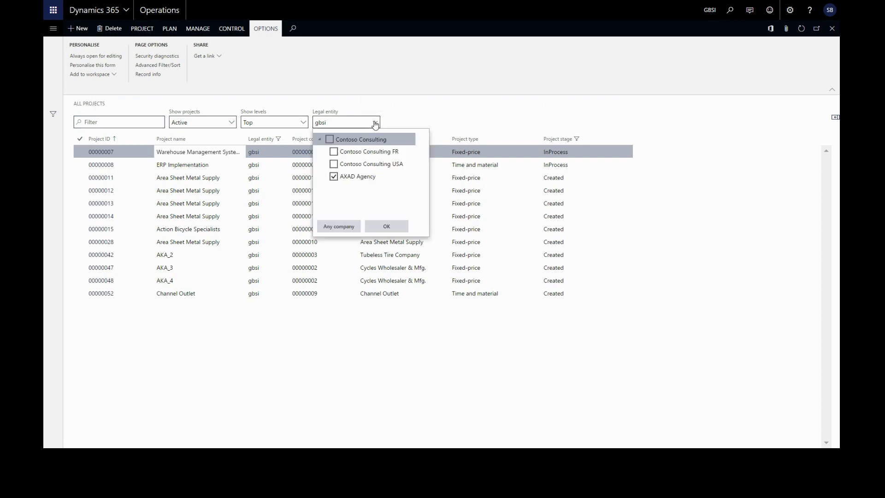
{"action": "left_click", "coordinate": [335, 164]}
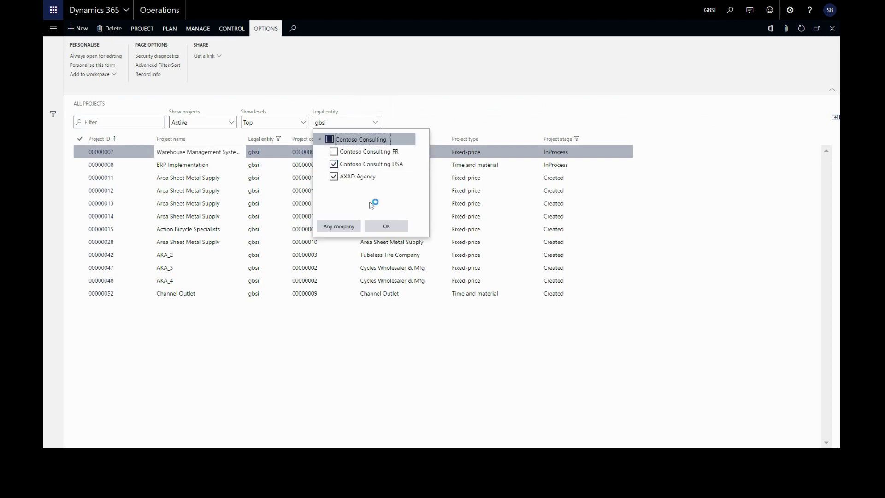
{"action": "left_click", "coordinate": [389, 227]}
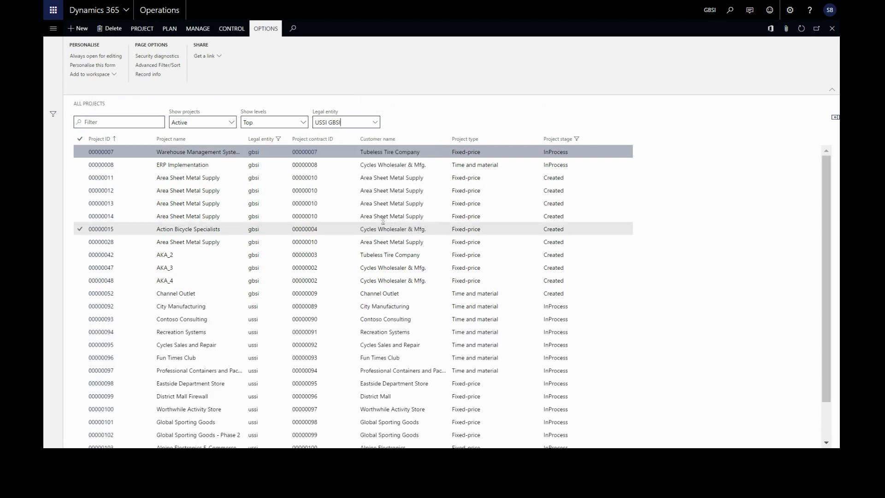
Step: Search Customer name for store, open the filter pane to browse fields, then clear the search
{"action": "left_click", "coordinate": [139, 120]}
{"action": "type", "text": "*"}
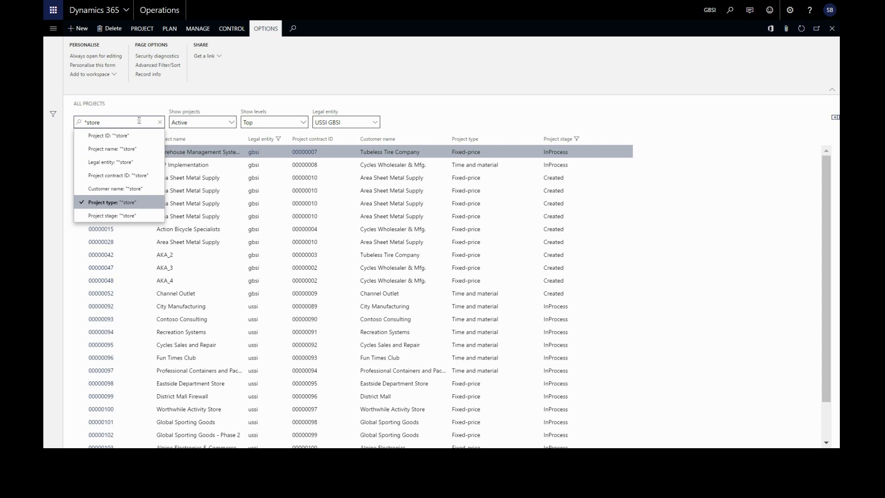
{"action": "left_click", "coordinate": [104, 189]}
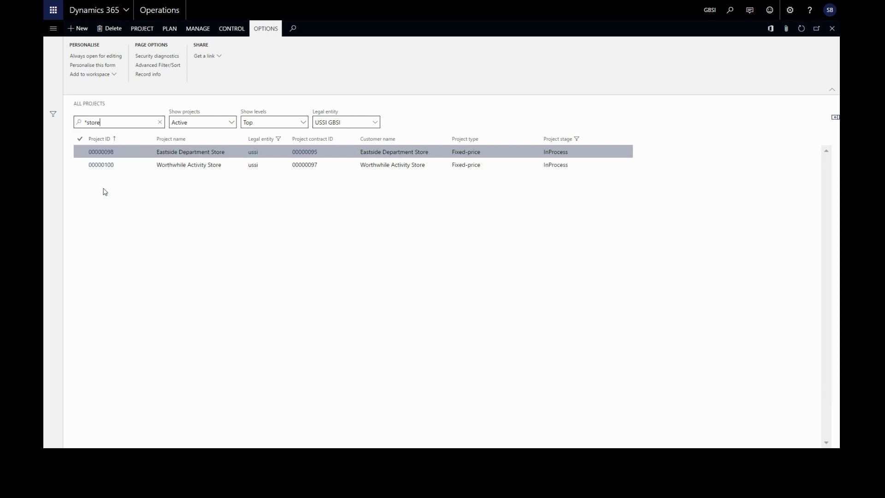
{"action": "left_click", "coordinate": [53, 116]}
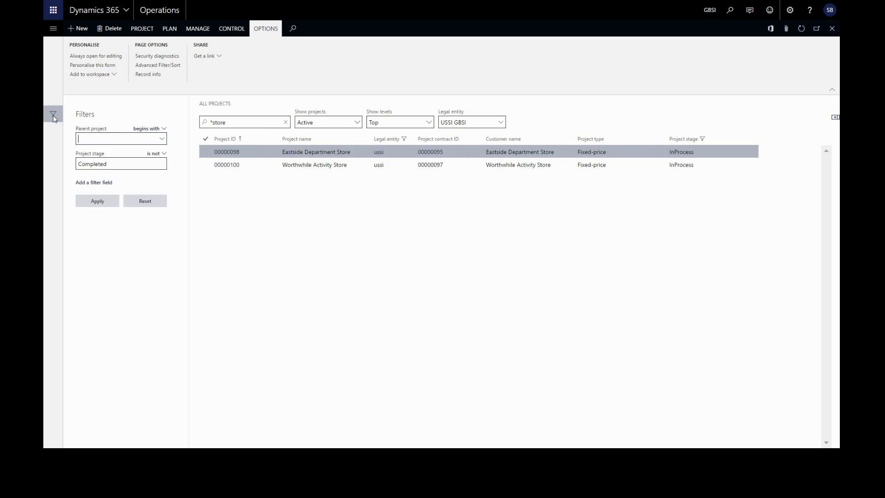
{"action": "left_click", "coordinate": [100, 184]}
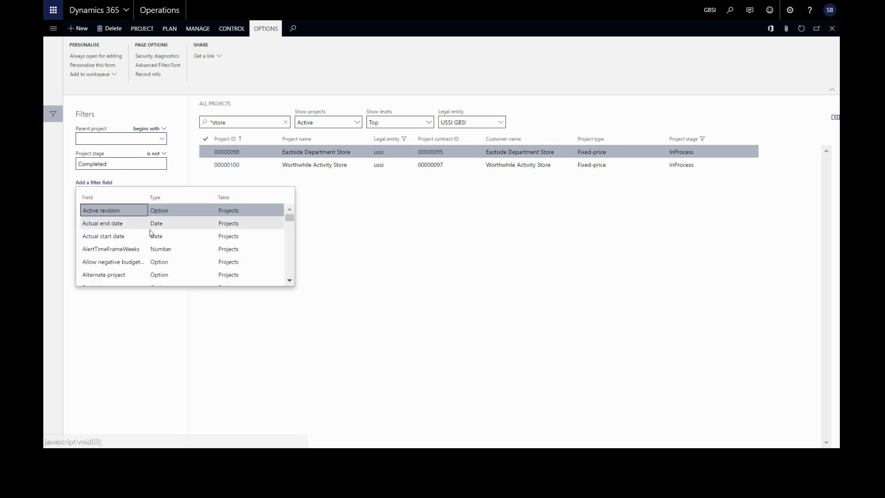
{"action": "scroll", "coordinate": [152, 233], "scroll_direction": "down", "scroll_amount": 5}
{"action": "left_click", "coordinate": [288, 122]}
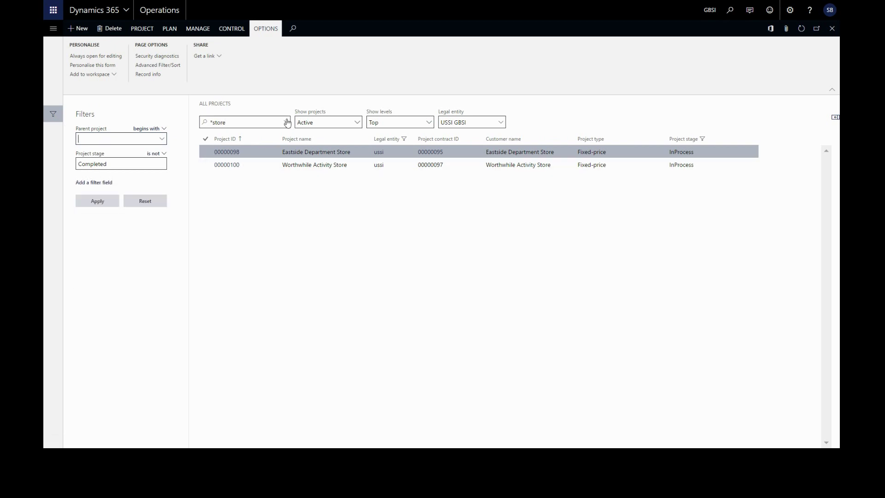
{"action": "left_click", "coordinate": [287, 122]}
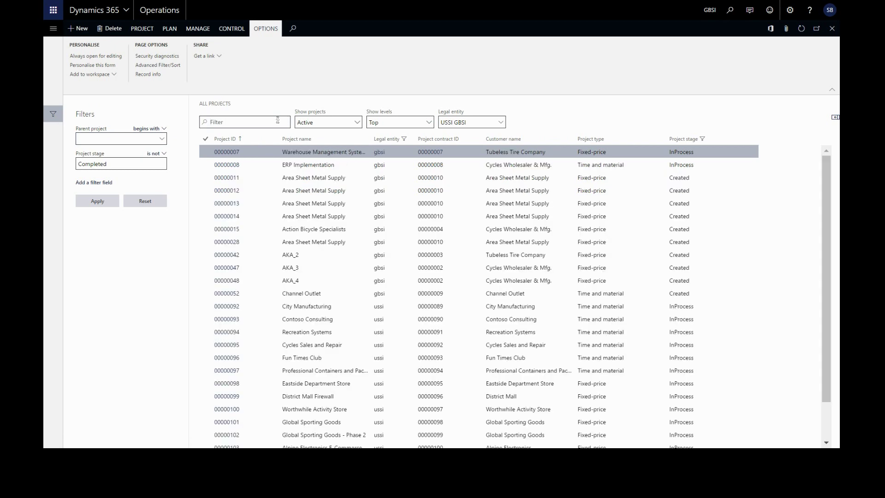
Step: Filter projects by Project type 'fixed' and add the view to Project management as tile 'Projects FP'
{"action": "type", "text": "fixed"}
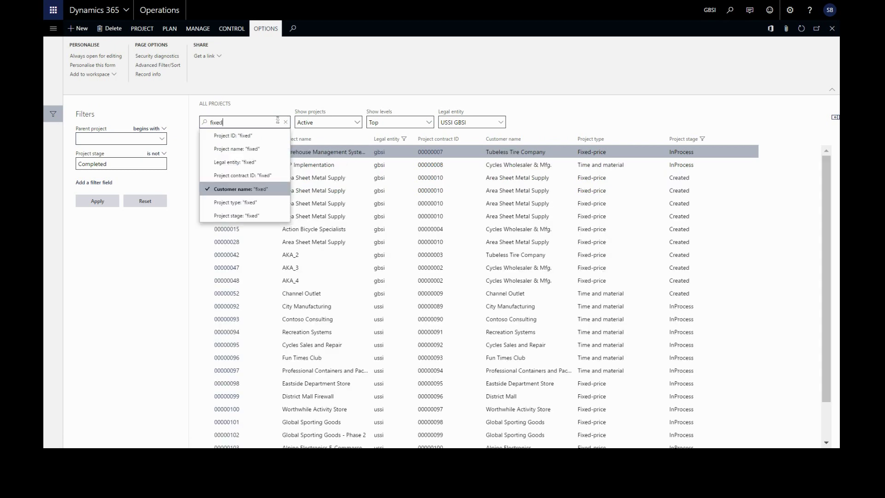
{"action": "left_click", "coordinate": [246, 202]}
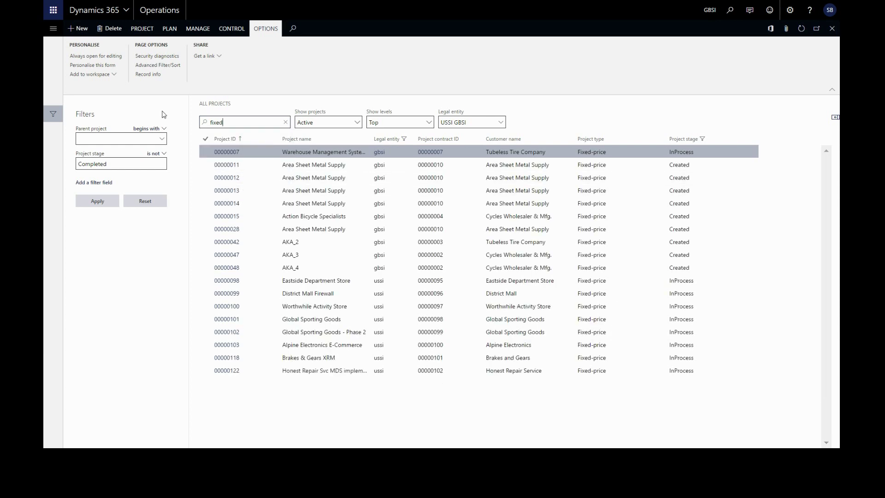
{"action": "left_click", "coordinate": [115, 75]}
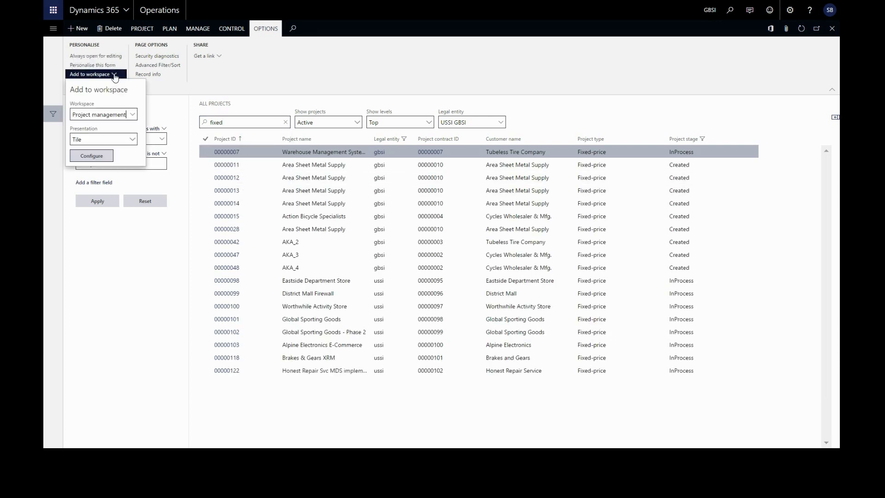
{"action": "left_click", "coordinate": [132, 140]}
{"action": "left_click", "coordinate": [133, 141]}
{"action": "left_click", "coordinate": [99, 156]}
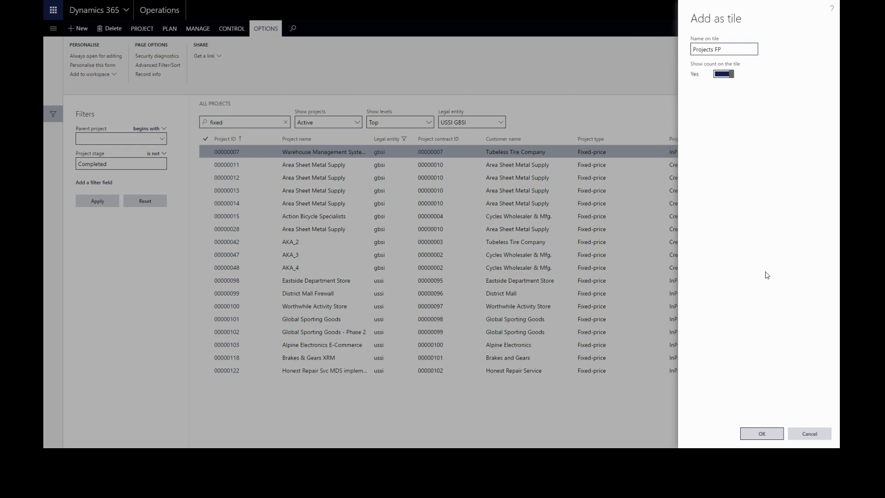
{"action": "left_click", "coordinate": [766, 433]}
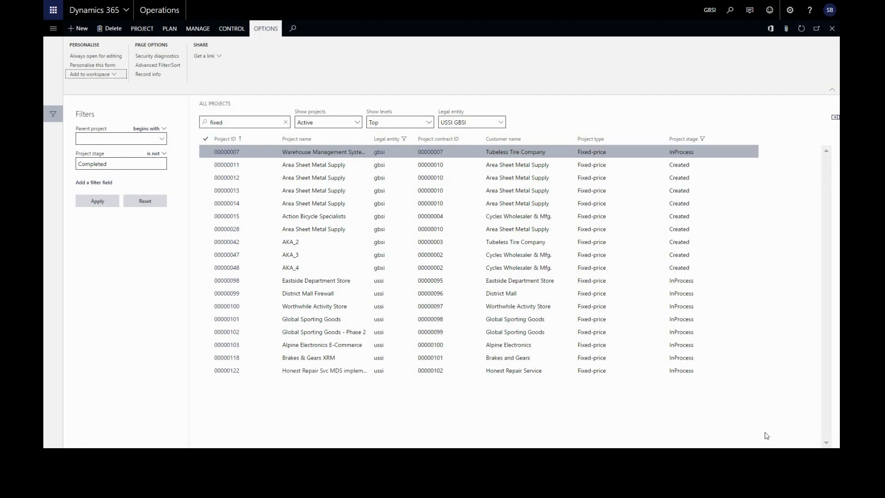
Step: Add project 00000028 Area Sheet Metal Supply to Project management as tile 'P1' with count turned off
{"action": "left_click", "coordinate": [231, 232]}
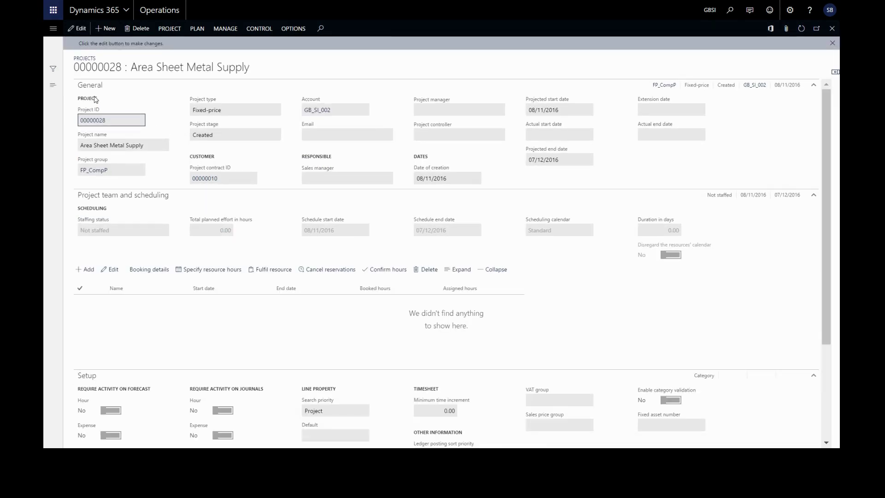
{"action": "left_click", "coordinate": [298, 29]}
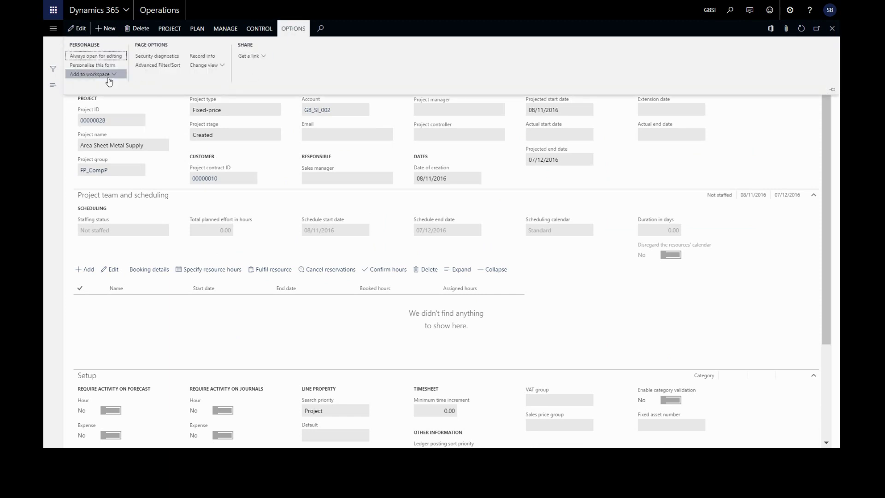
{"action": "left_click", "coordinate": [108, 76]}
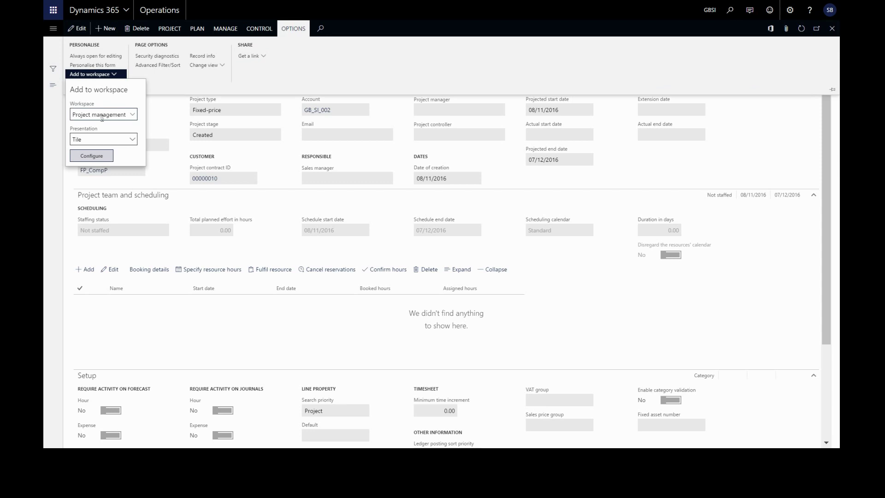
{"action": "left_click", "coordinate": [93, 155]}
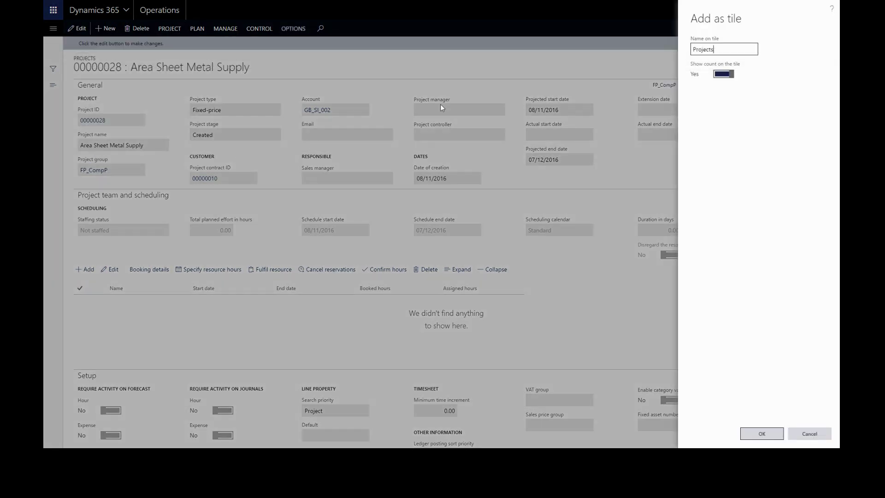
{"action": "left_click_drag", "start_coordinate": [729, 50], "coordinate": [688, 54]}
{"action": "type", "text": "P1"}
{"action": "left_click", "coordinate": [723, 75]}
{"action": "left_click", "coordinate": [763, 433]}
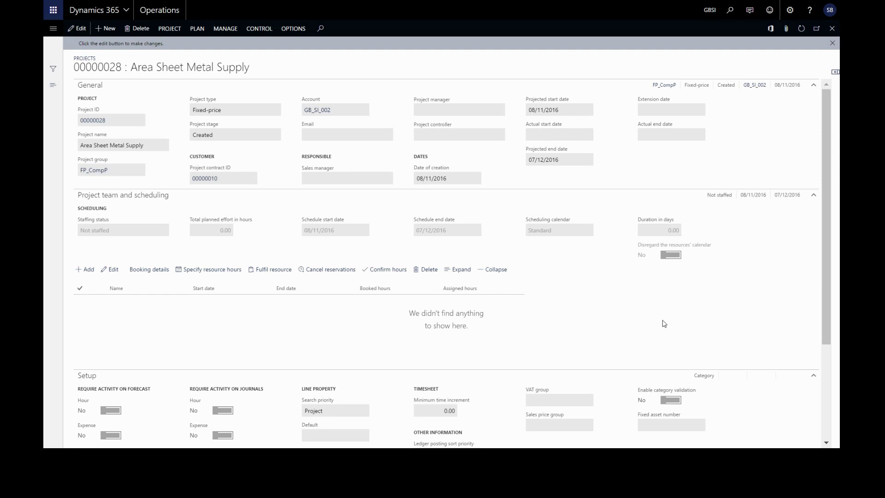
Step: Leave the project and tick Pin to dashboard for both the P1 and Projects FP workspace tiles
{"action": "key", "text": "Escape"}
{"action": "key", "text": "Escape"}
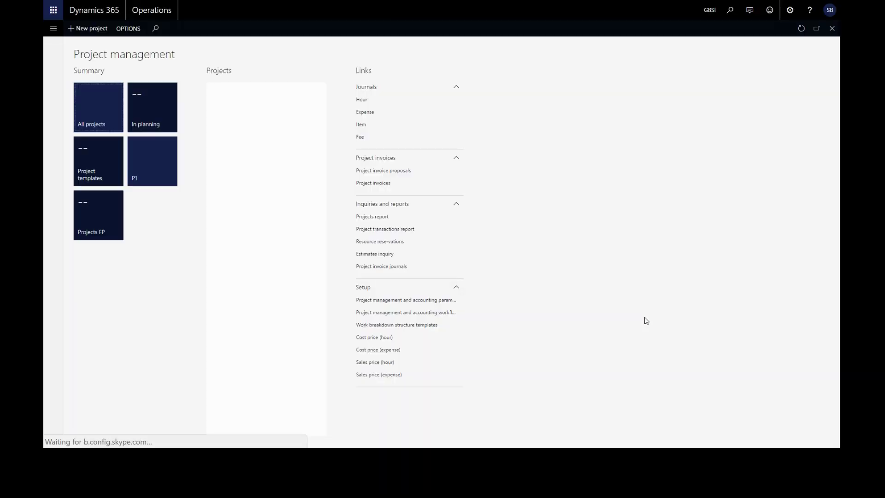
{"action": "right_click", "coordinate": [155, 172]}
{"action": "left_click", "coordinate": [168, 193]}
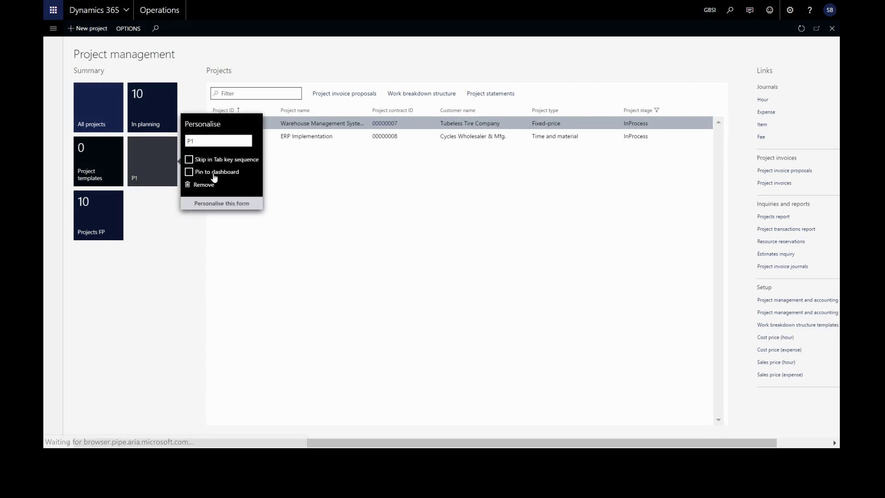
{"action": "left_click", "coordinate": [181, 229]}
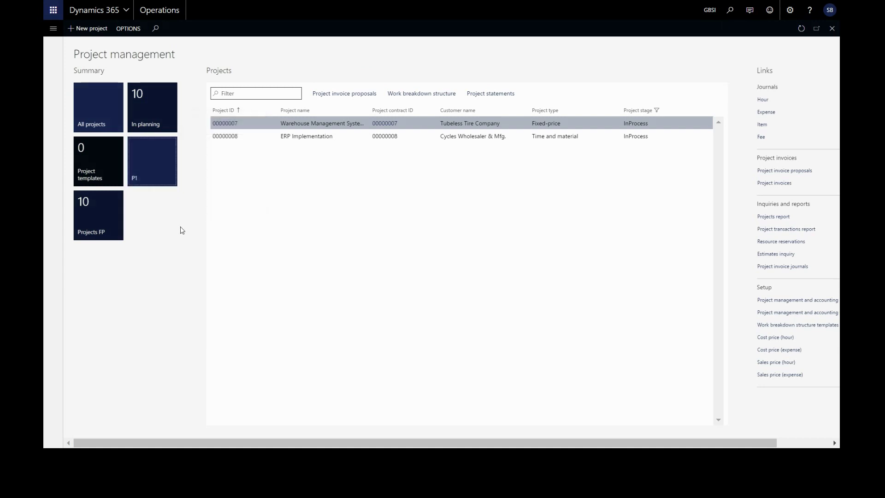
{"action": "right_click", "coordinate": [83, 213]}
{"action": "left_click", "coordinate": [107, 230]}
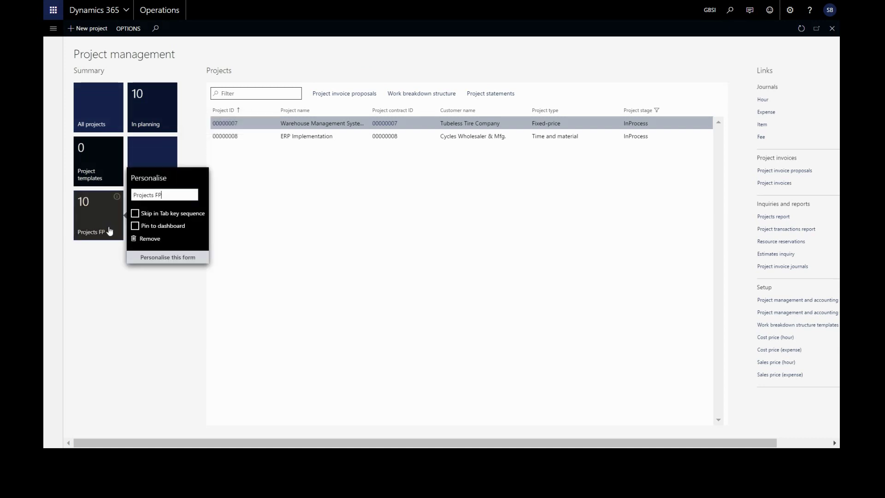
{"action": "left_click", "coordinate": [160, 289]}
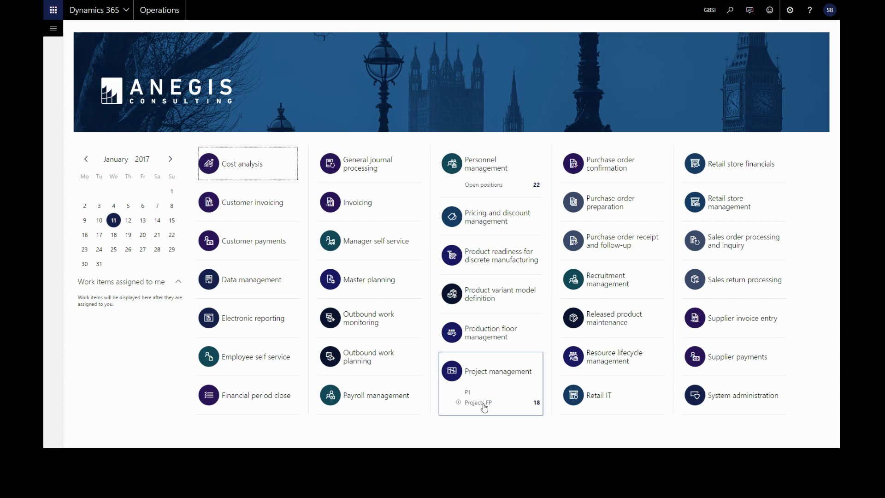
Step: Check the Projects FP refresh time, open its 18 fixed-price projects, and pin the PROJECT actions open
{"action": "left_click", "coordinate": [459, 404]}
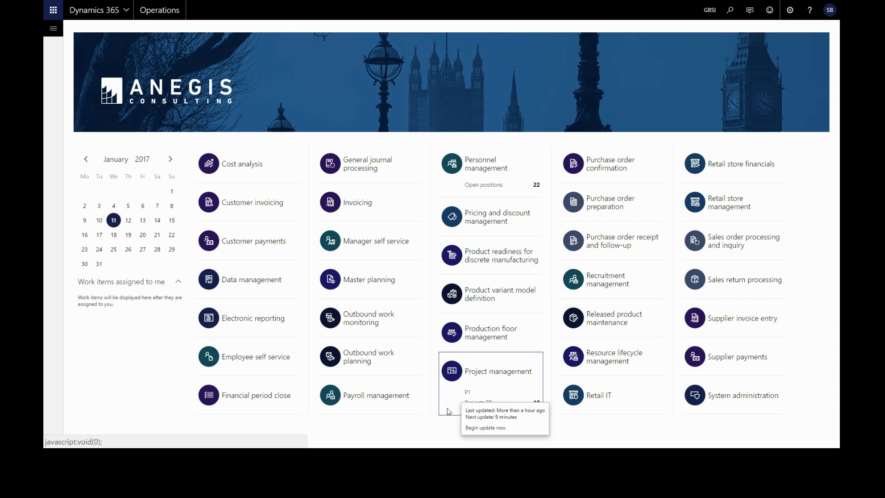
{"action": "left_click", "coordinate": [449, 412]}
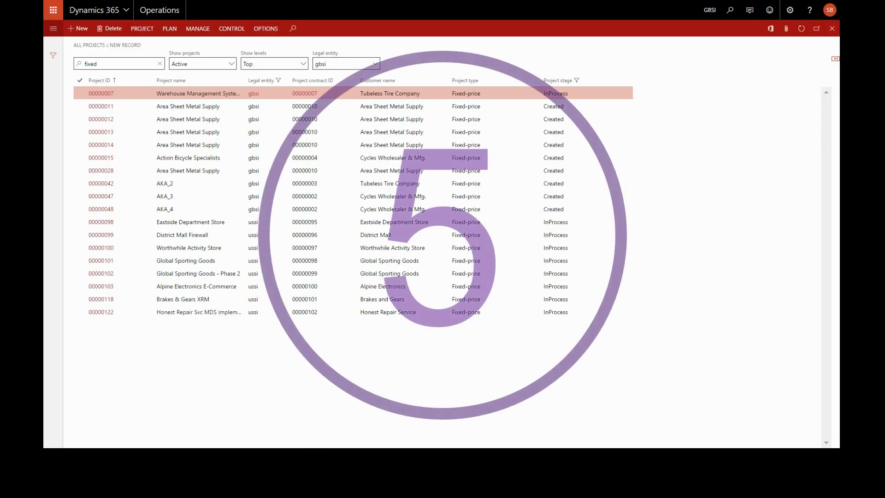
{"action": "left_click", "coordinate": [138, 29]}
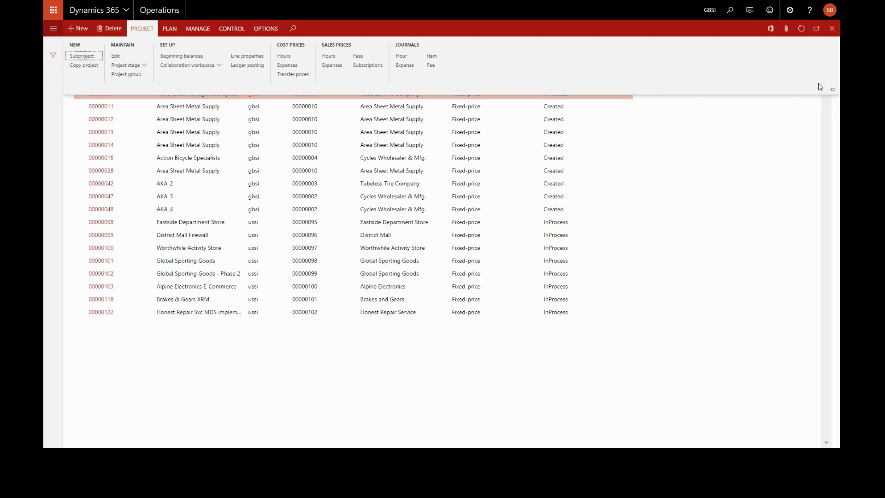
{"action": "left_click", "coordinate": [831, 90]}
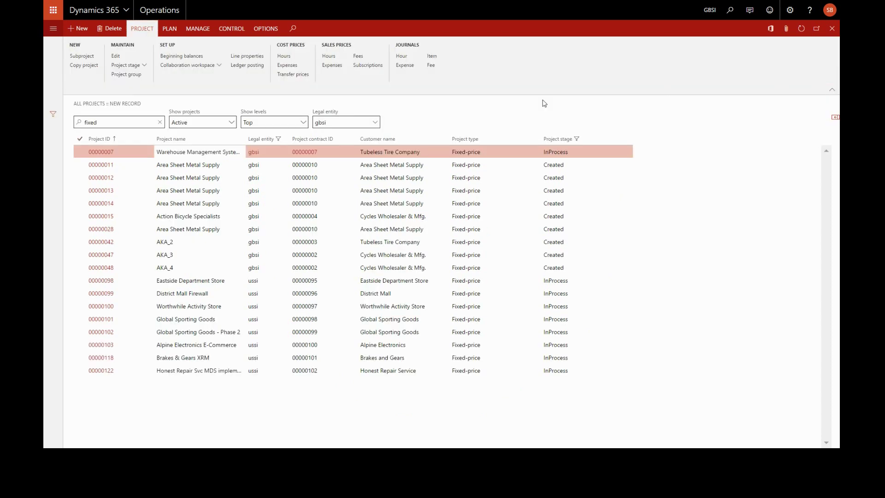
Step: Pin the navigation pane and star All projects and Project quotations under Project management and accounting
{"action": "left_click", "coordinate": [54, 29]}
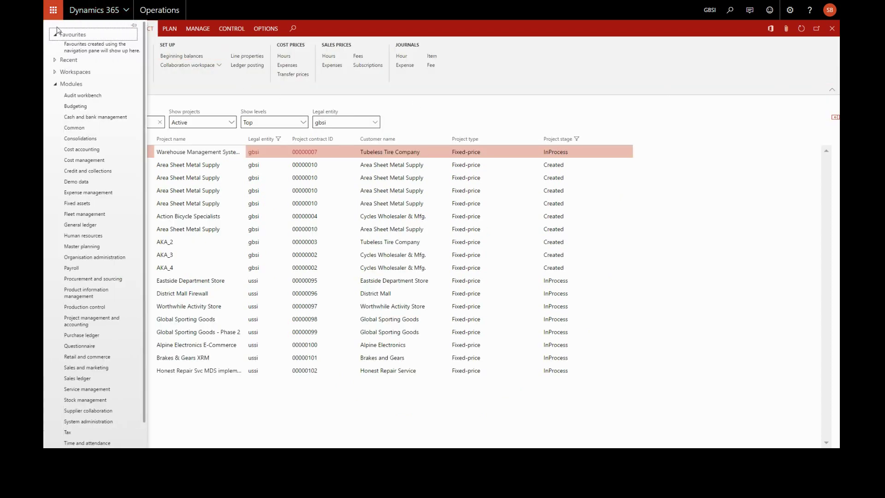
{"action": "left_click", "coordinate": [134, 26]}
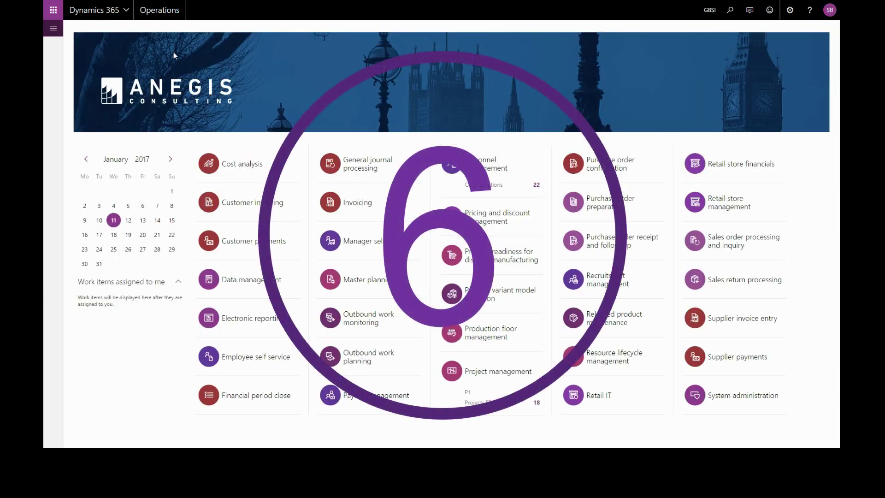
{"action": "left_click", "coordinate": [53, 28]}
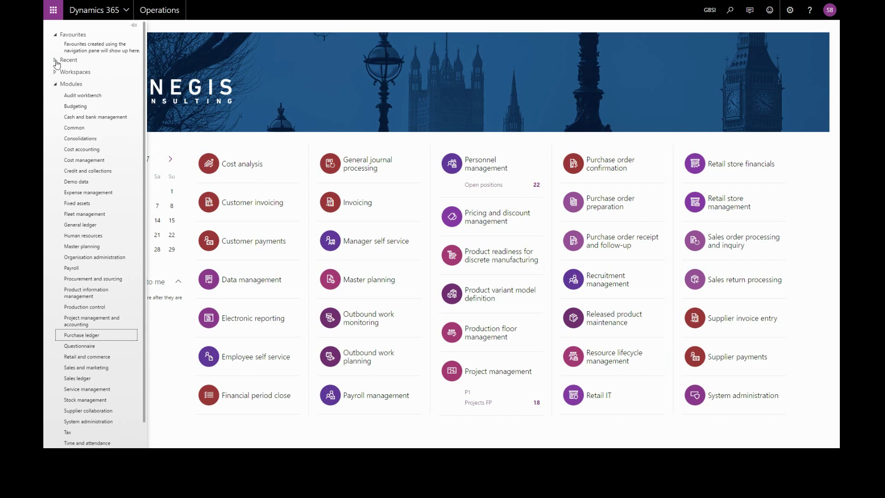
{"action": "left_click", "coordinate": [97, 322]}
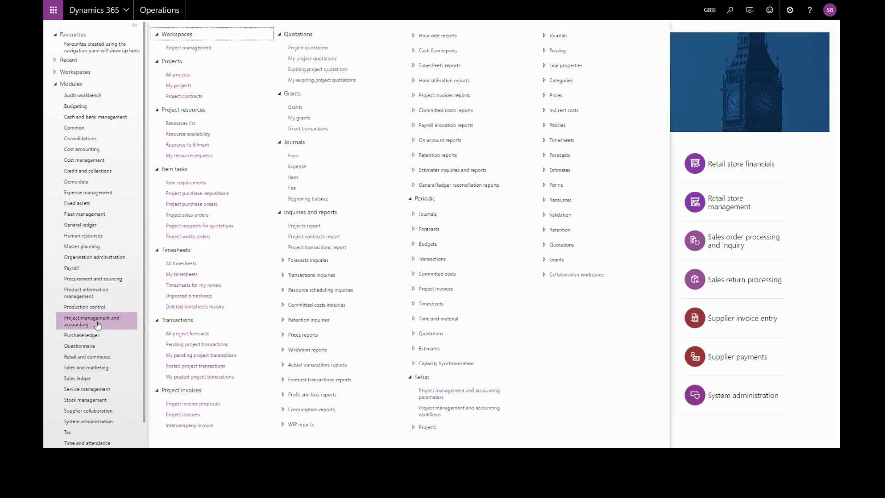
{"action": "left_click", "coordinate": [259, 75]}
{"action": "left_click", "coordinate": [383, 48]}
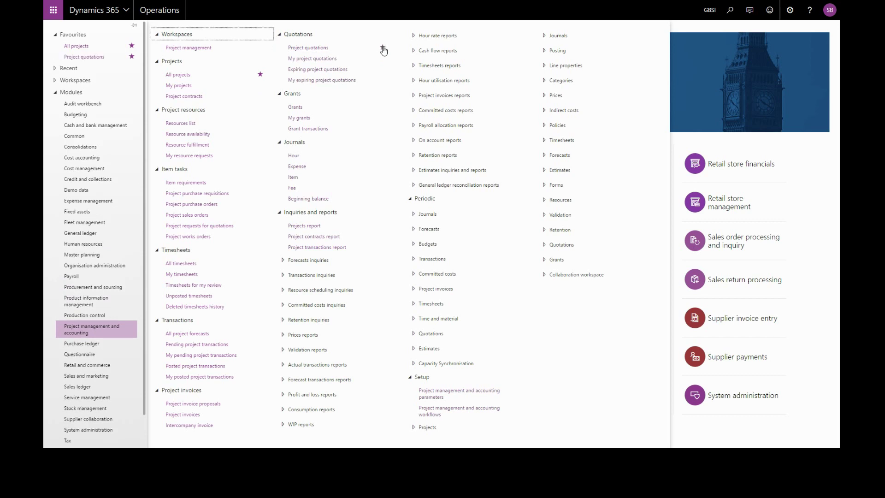
{"action": "left_click", "coordinate": [121, 329]}
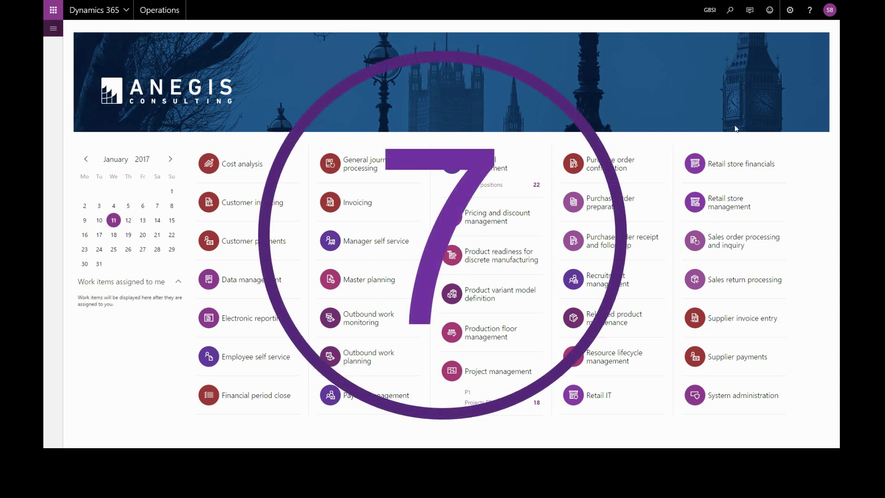
Step: Set the initial page preference to Essentials dashboard, then return to the home dashboard
{"action": "left_click", "coordinate": [790, 10]}
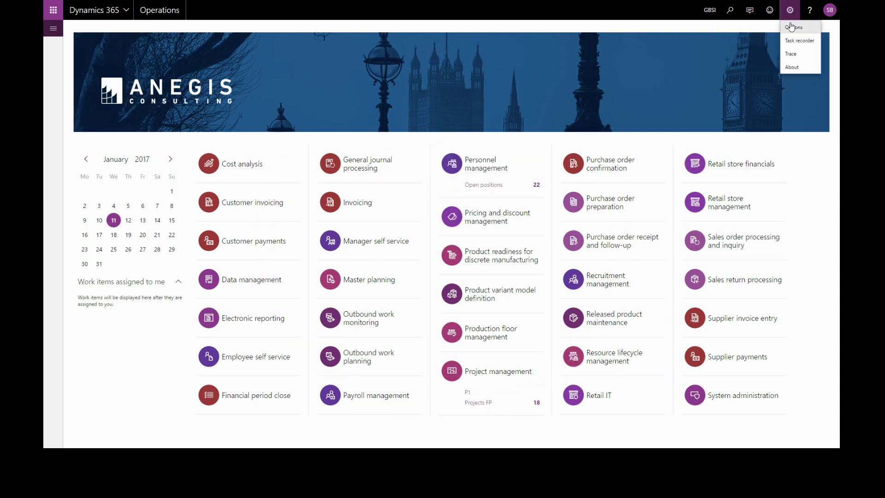
{"action": "left_click", "coordinate": [794, 26]}
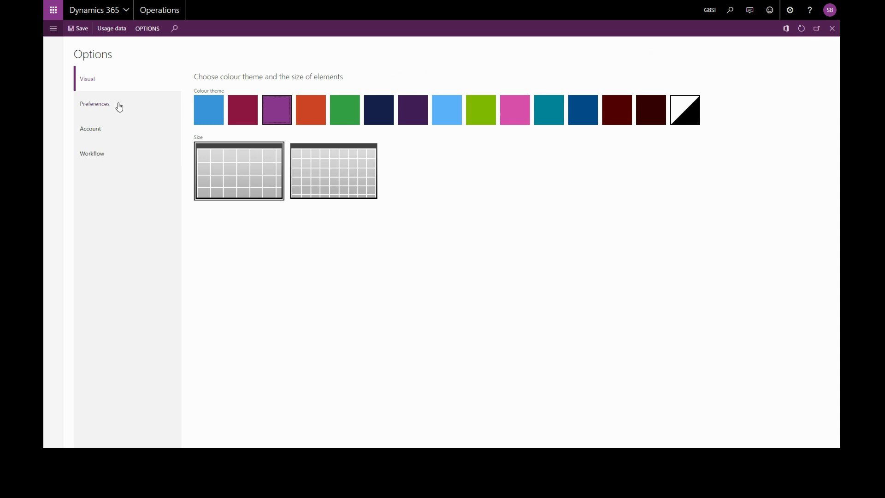
{"action": "left_click", "coordinate": [112, 106]}
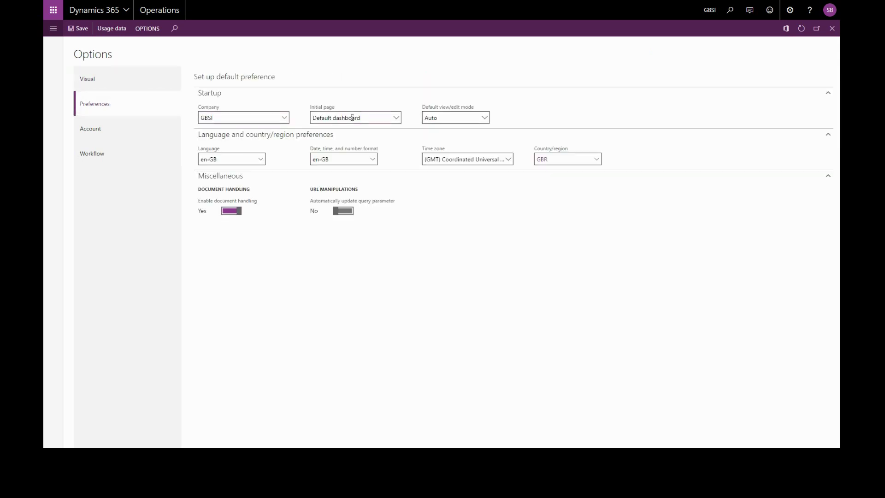
{"action": "left_click", "coordinate": [352, 118]}
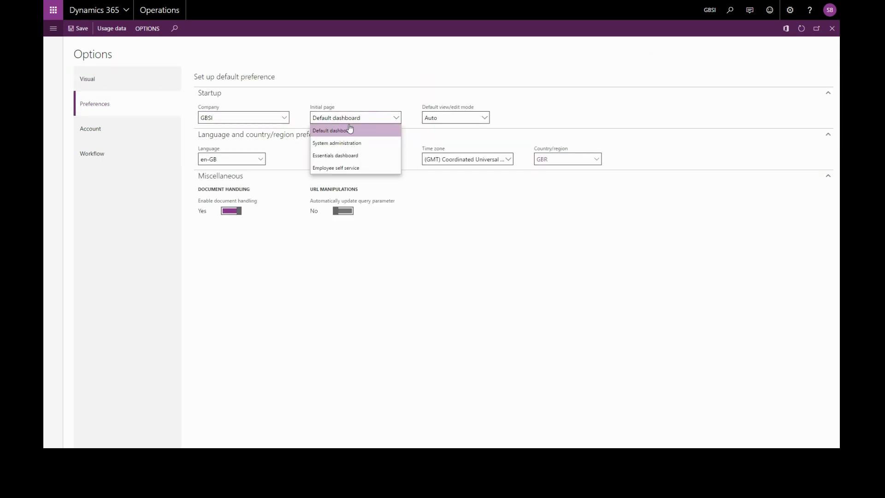
{"action": "left_click", "coordinate": [336, 157]}
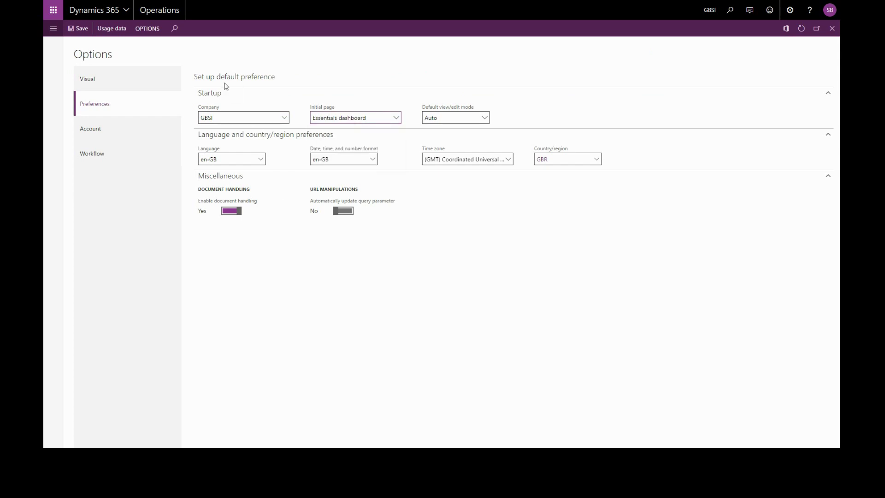
{"action": "left_click", "coordinate": [163, 9]}
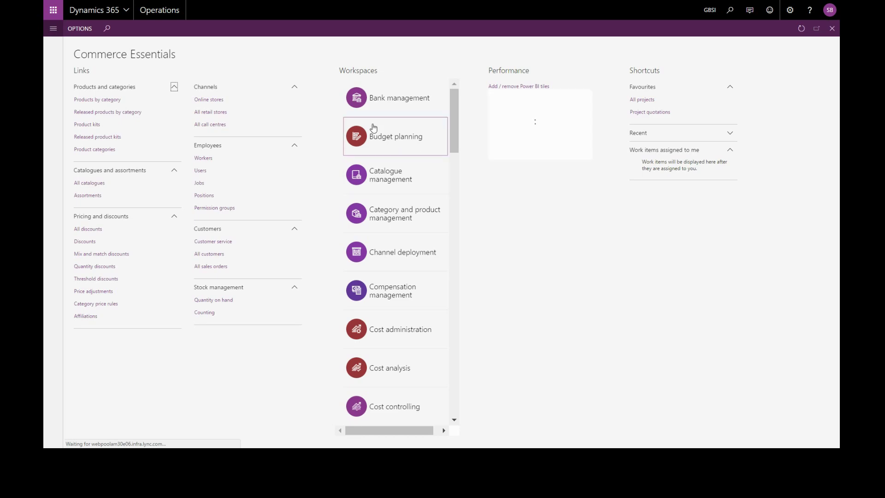
Step: Personalise the page by moving the Workspaces section to the far left
{"action": "left_click", "coordinate": [81, 29]}
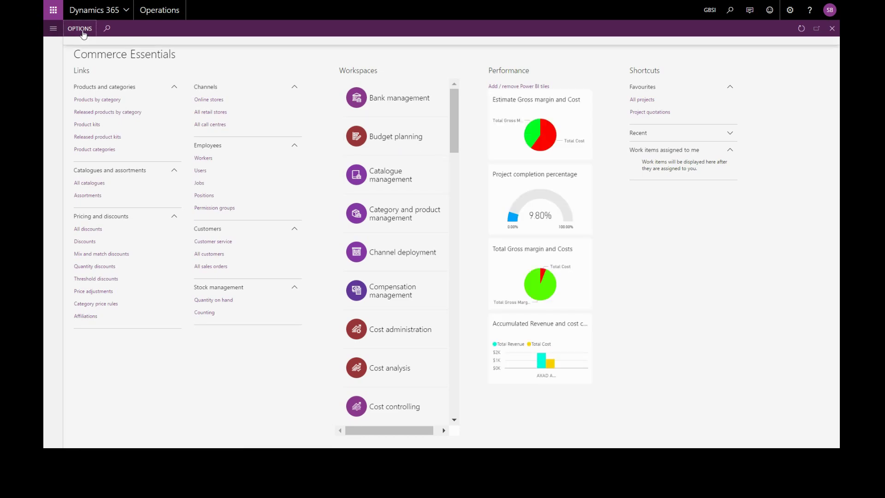
{"action": "left_click", "coordinate": [79, 56]}
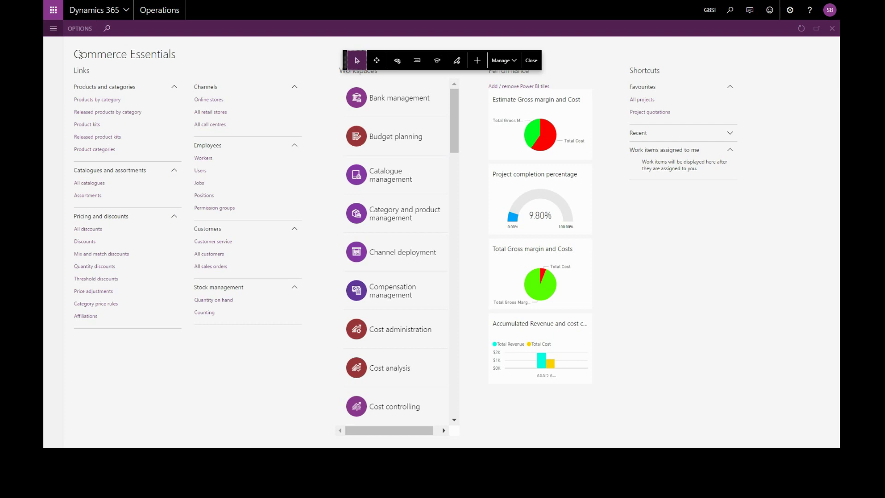
{"action": "left_click", "coordinate": [377, 60]}
{"action": "left_click_drag", "start_coordinate": [340, 79], "coordinate": [117, 86]}
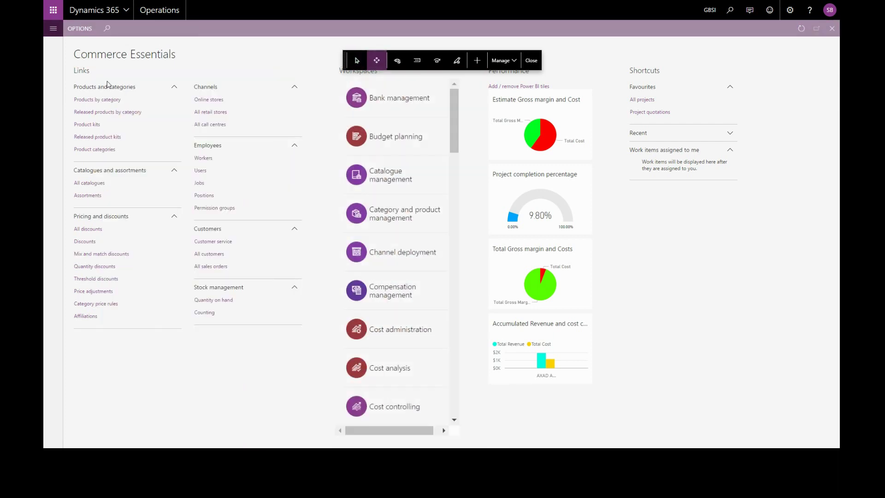
Step: Hide the Bank management, Catalogue management and Category and product management tiles
{"action": "left_click", "coordinate": [397, 61]}
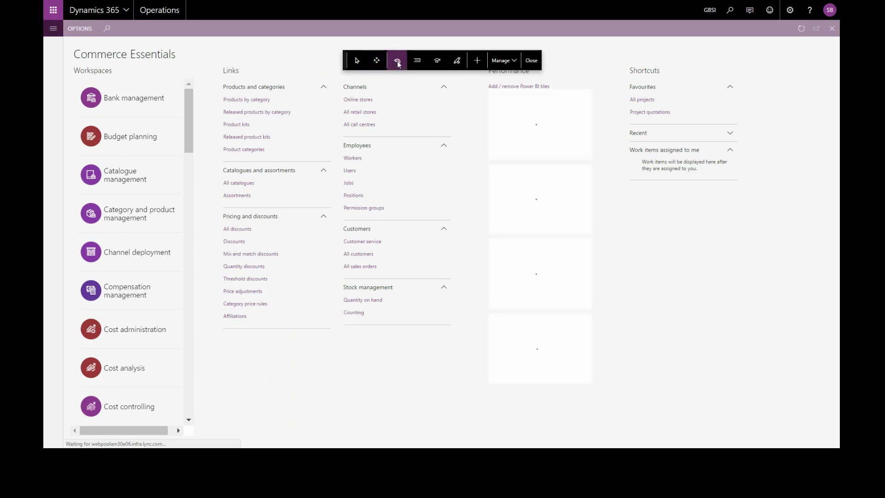
{"action": "left_click", "coordinate": [154, 98]}
{"action": "left_click", "coordinate": [145, 178]}
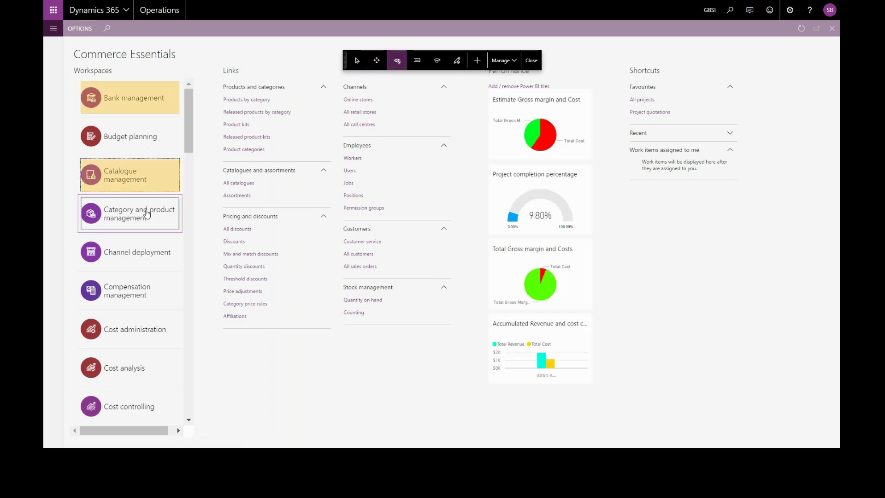
{"action": "left_click", "coordinate": [147, 213]}
{"action": "left_click", "coordinate": [530, 61]}
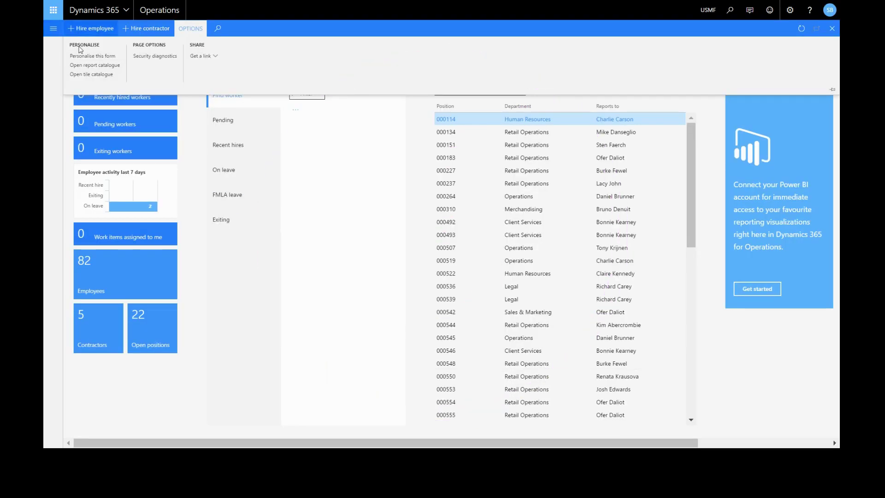
Step: Import the HcmWorkforceWorkspaceDefault personalisation file for the Personnel management page
{"action": "left_click", "coordinate": [92, 56]}
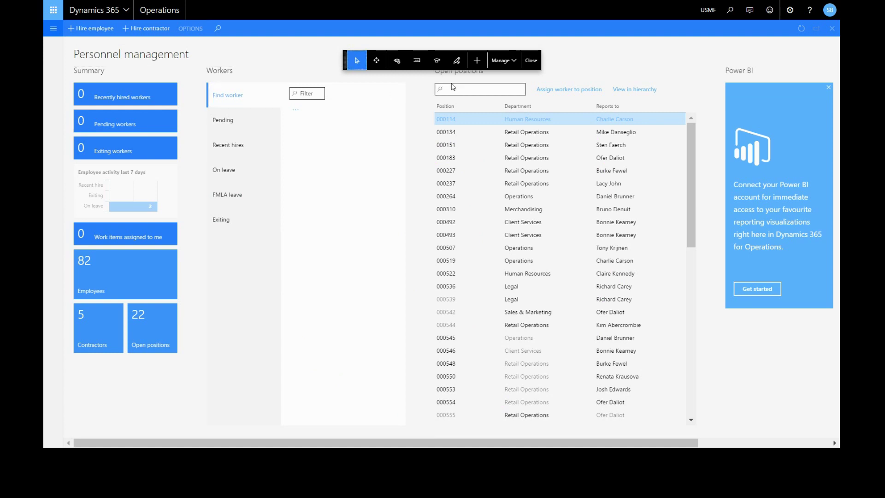
{"action": "left_click", "coordinate": [515, 65]}
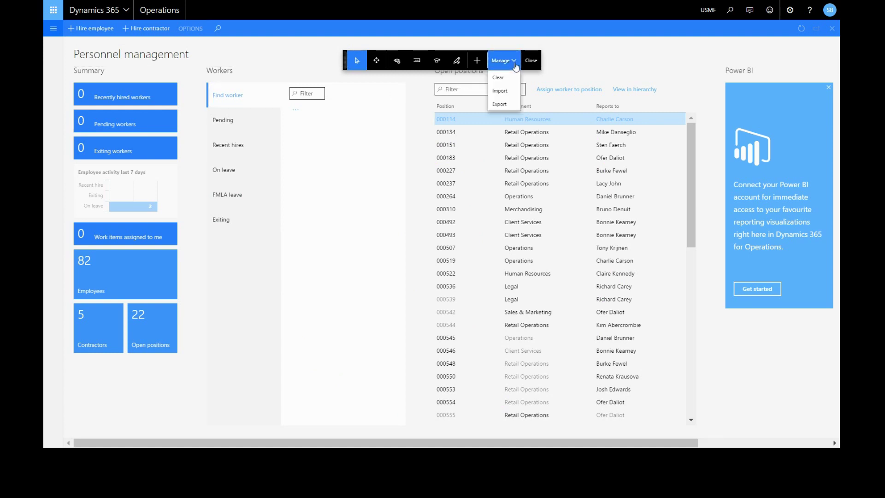
{"action": "left_click", "coordinate": [504, 90]}
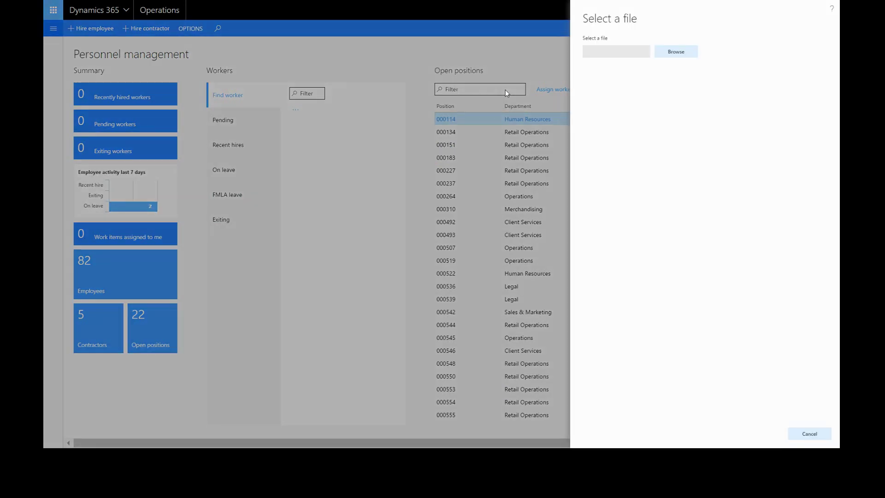
{"action": "left_click", "coordinate": [674, 53]}
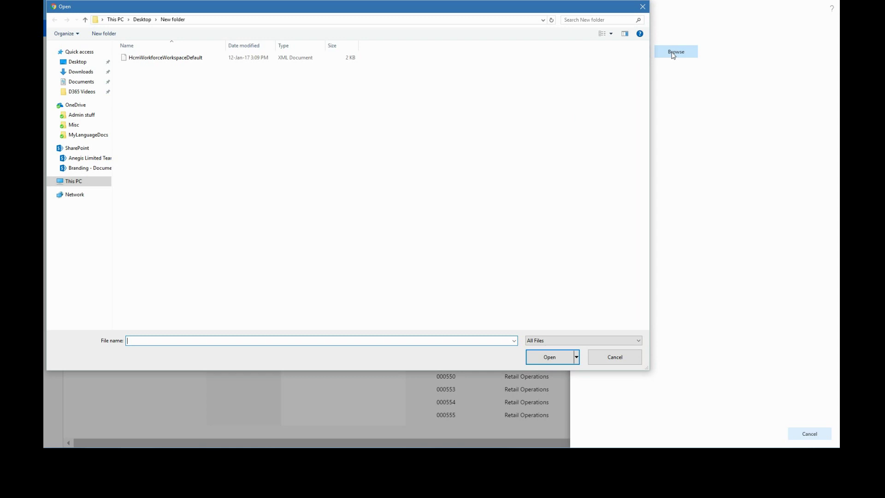
{"action": "double_click", "coordinate": [215, 56]}
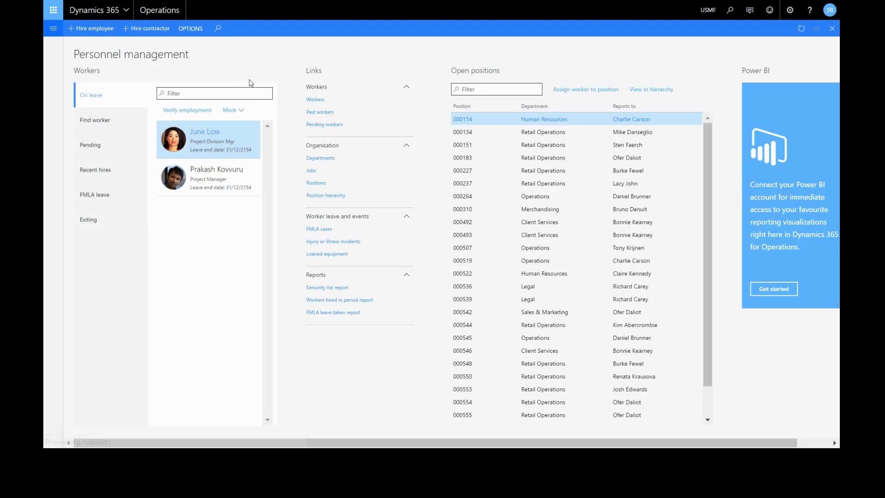
Step: Clear the Personnel management personalisation and preview a Reports to manager's contact card
{"action": "left_click", "coordinate": [190, 29]}
{"action": "left_click", "coordinate": [102, 56]}
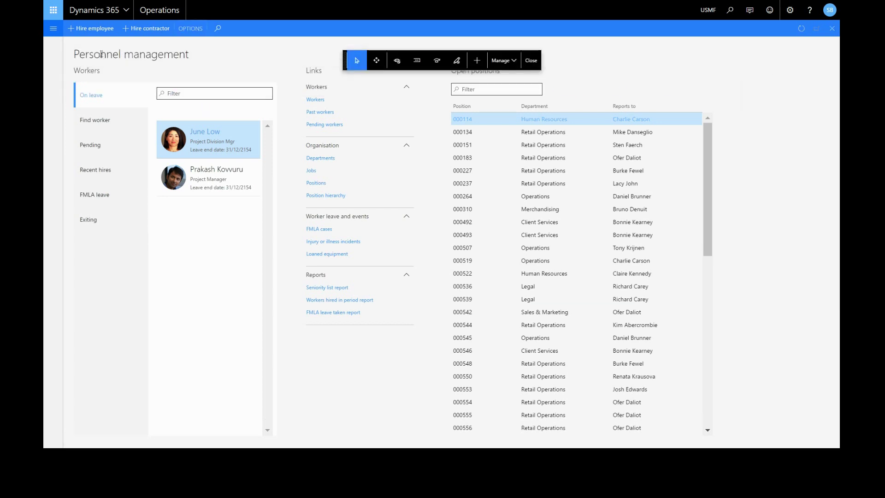
{"action": "left_click", "coordinate": [515, 68]}
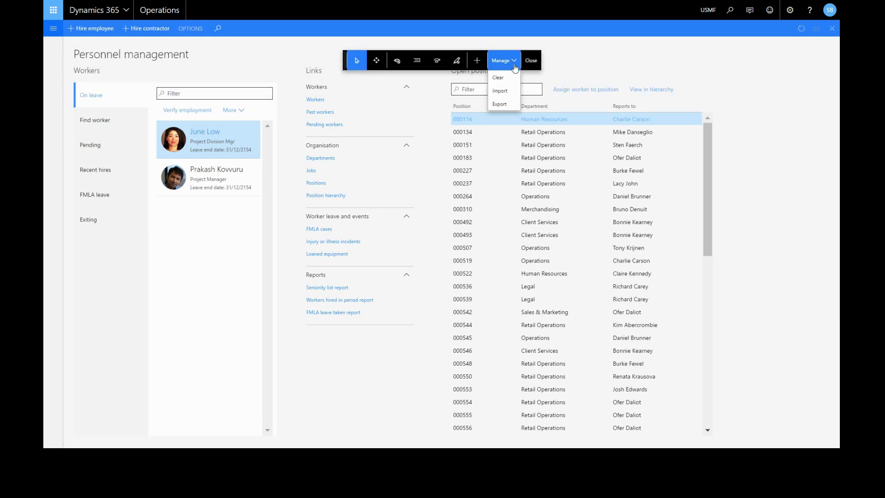
{"action": "left_click", "coordinate": [504, 79]}
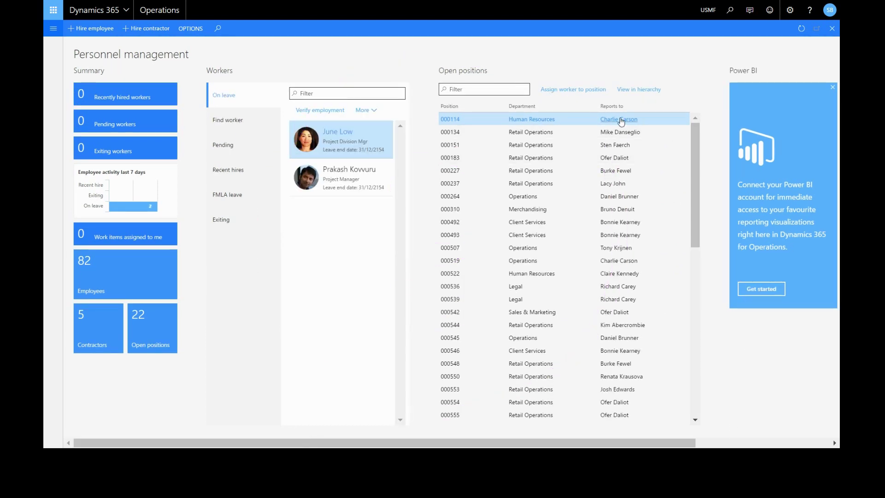
{"action": "mouse_move", "coordinate": [622, 121]}
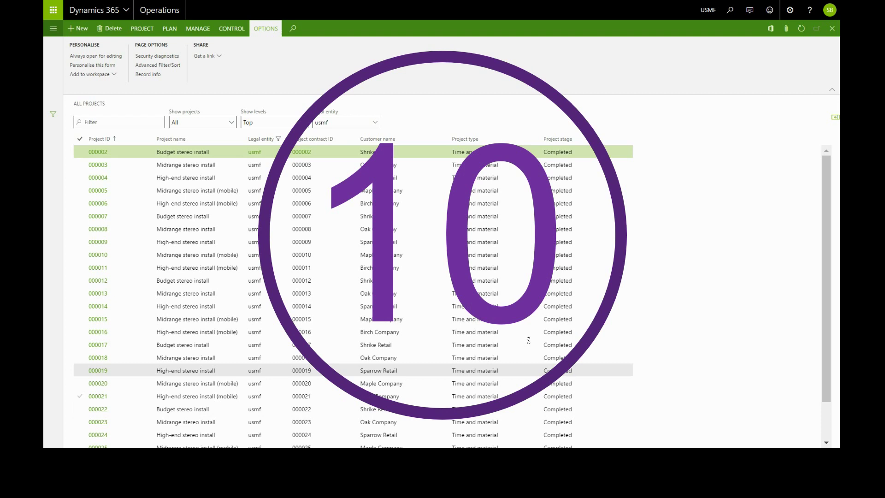
Step: Hide the Legal entity filter and the Project type and Project stage columns
{"action": "left_click", "coordinate": [90, 65]}
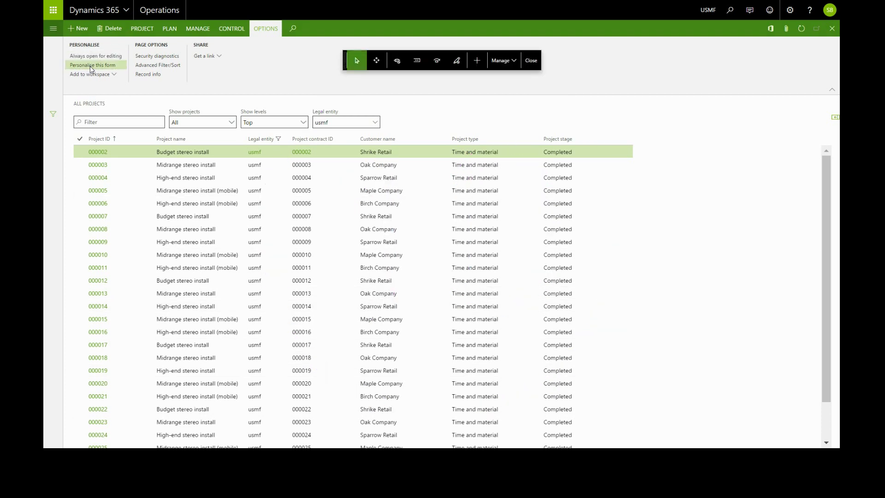
{"action": "left_click", "coordinate": [397, 61]}
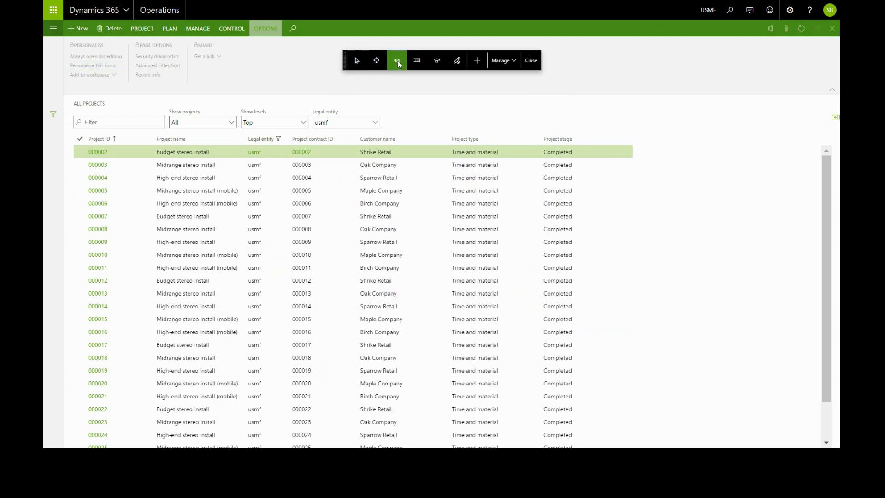
{"action": "left_click", "coordinate": [338, 117]}
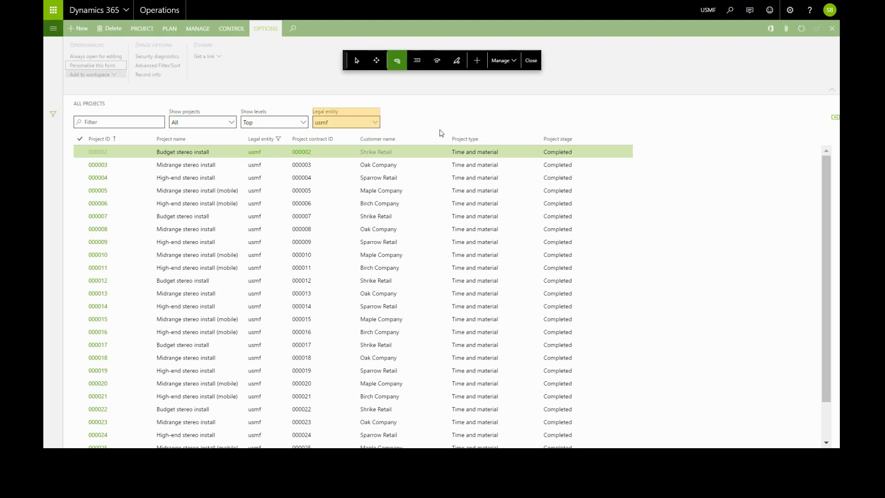
{"action": "left_click", "coordinate": [476, 138]}
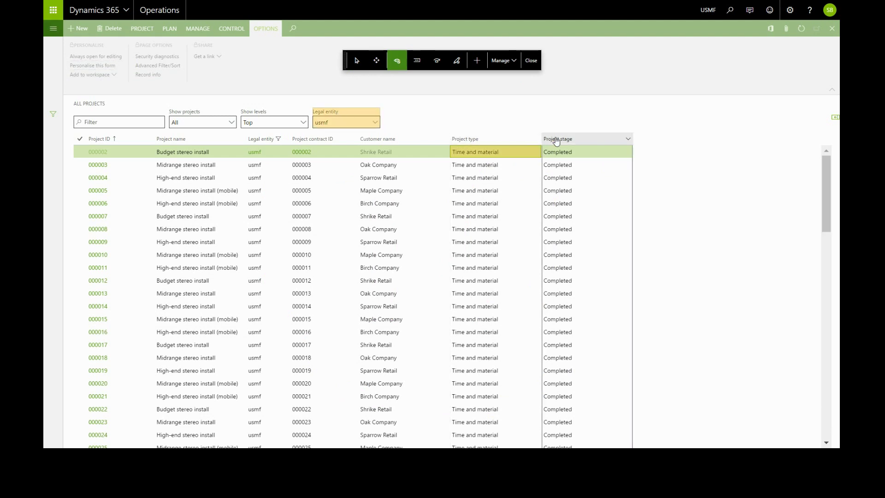
{"action": "left_click", "coordinate": [556, 139]}
Step: Move the Customer name column before Project contract ID
{"action": "left_click", "coordinate": [376, 61]}
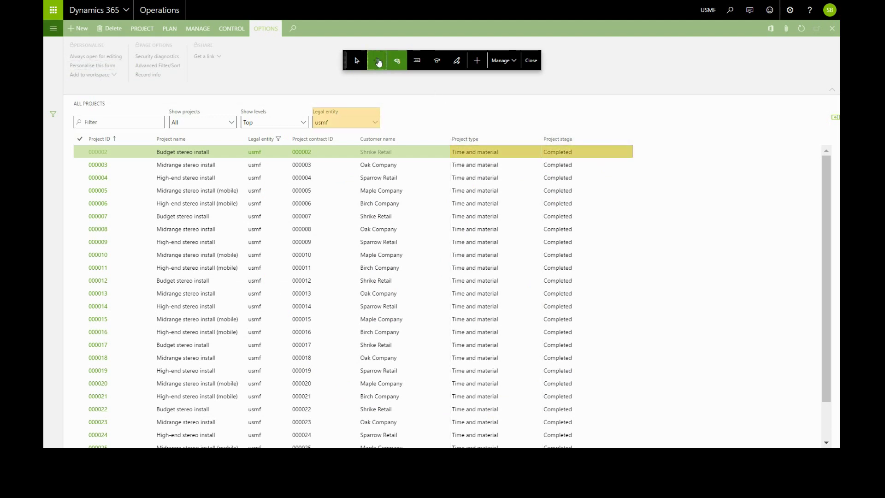
{"action": "left_click", "coordinate": [385, 139]}
{"action": "left_click_drag", "start_coordinate": [386, 140], "coordinate": [295, 140]}
{"action": "left_click", "coordinate": [477, 61]}
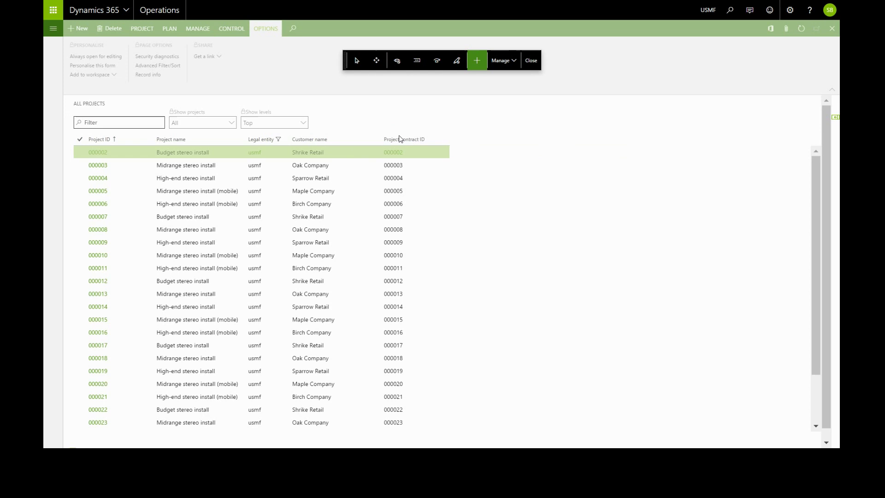
Step: Add Duration in days and End date grid columns, then clear the form's personalisations
{"action": "left_click", "coordinate": [515, 177]}
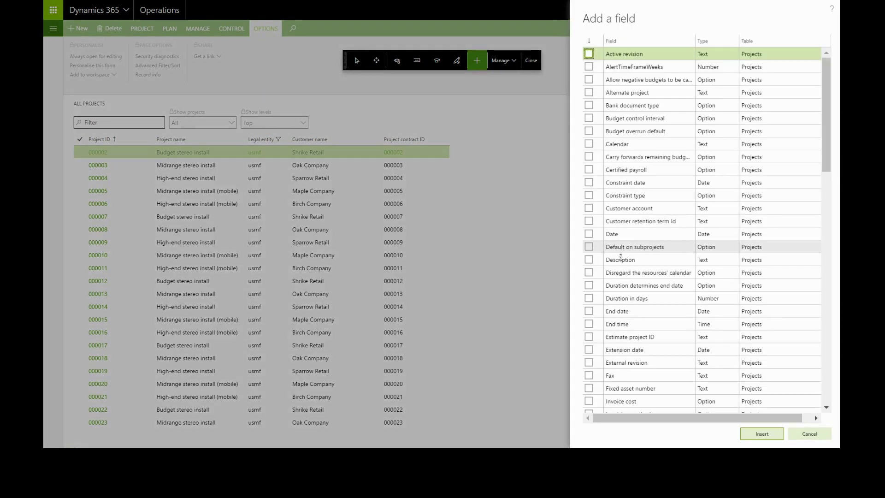
{"action": "left_click", "coordinate": [589, 298]}
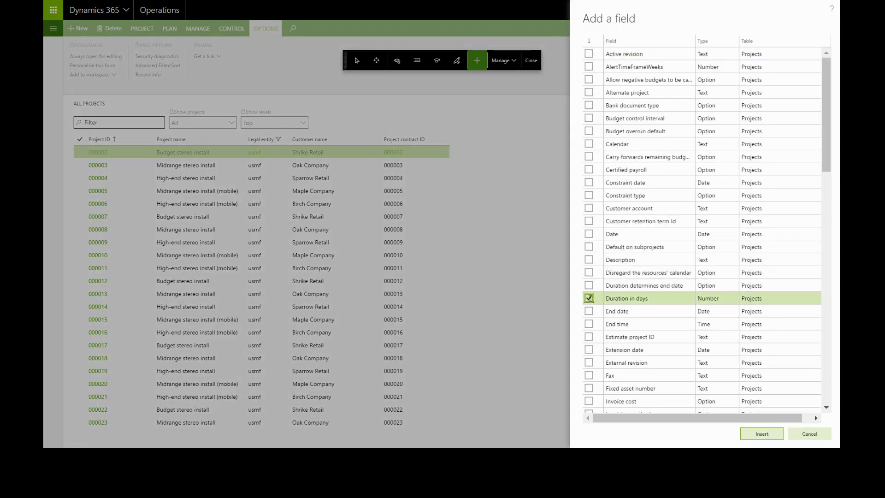
{"action": "left_click", "coordinate": [589, 312]}
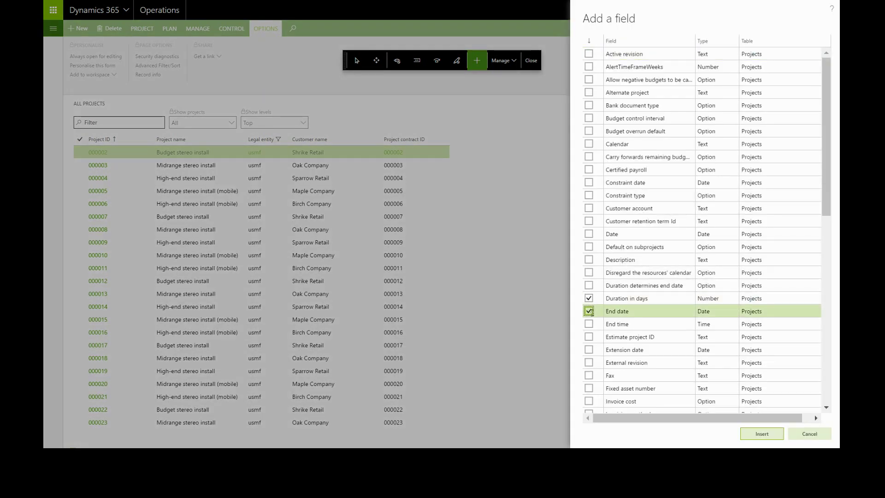
{"action": "left_click", "coordinate": [761, 434]}
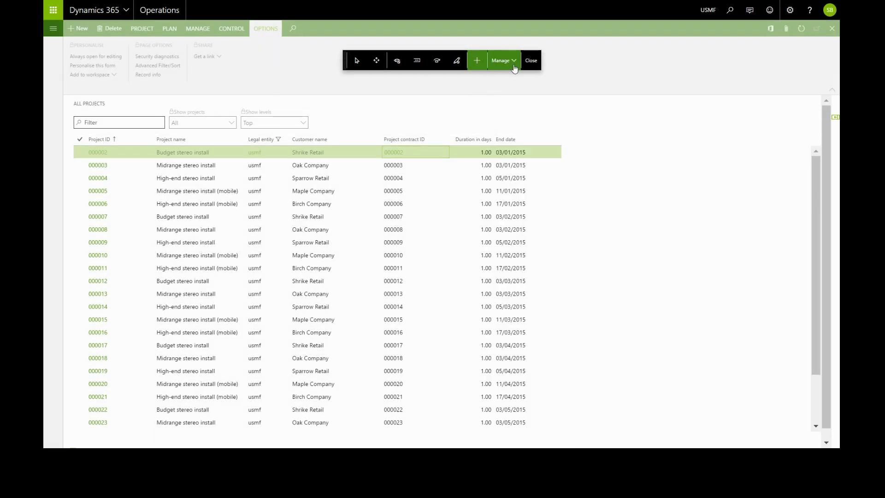
{"action": "left_click", "coordinate": [514, 65]}
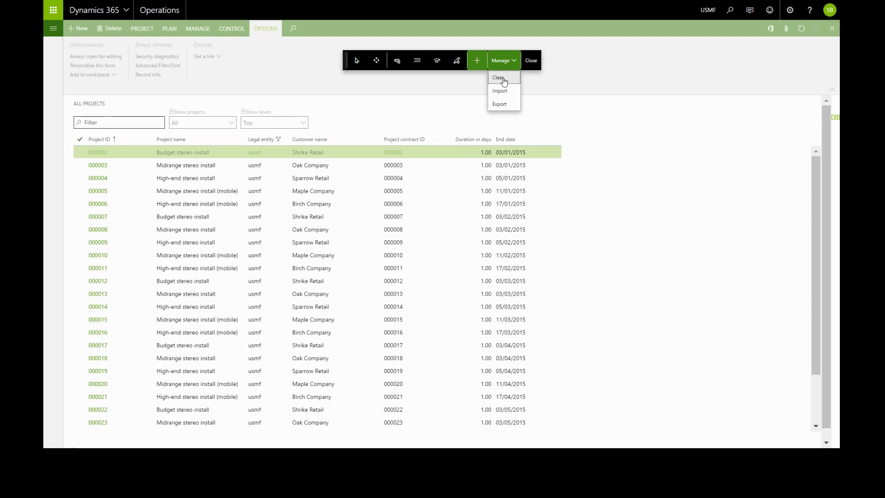
{"action": "left_click", "coordinate": [504, 79]}
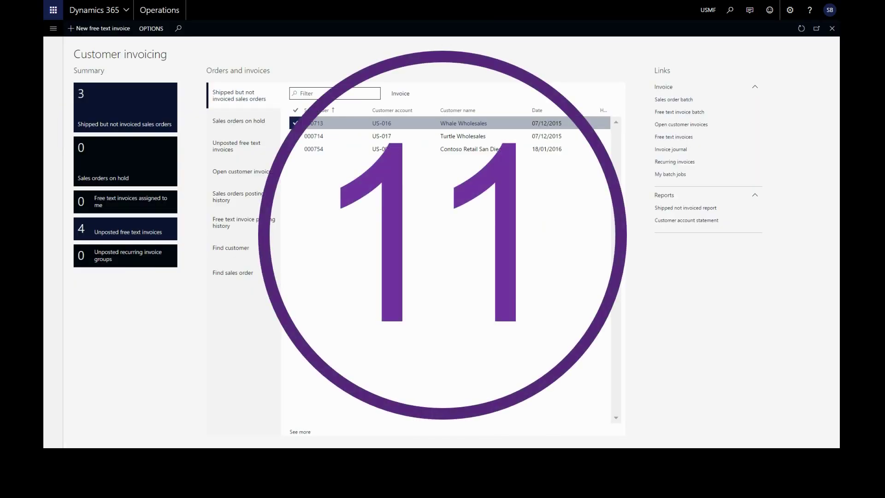
Step: Start a sales order batch invoice posting from the Customer invoicing workspace
{"action": "left_click", "coordinate": [680, 101]}
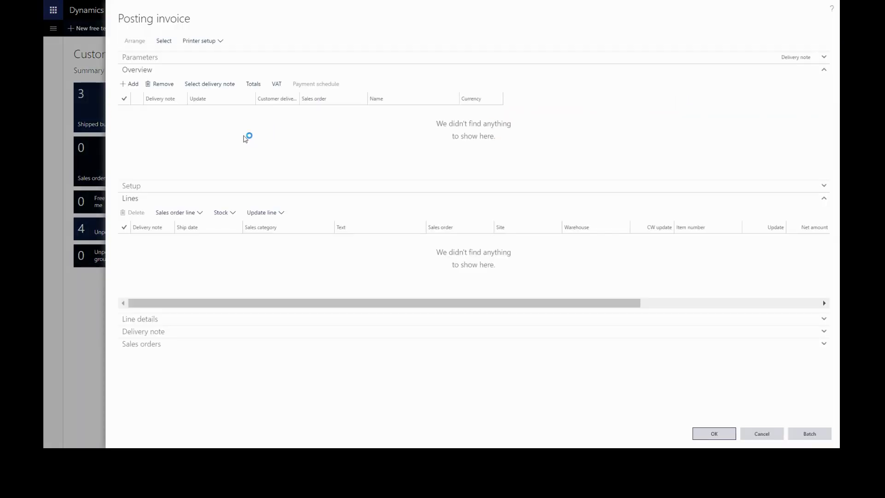
{"action": "left_click", "coordinate": [73, 320]}
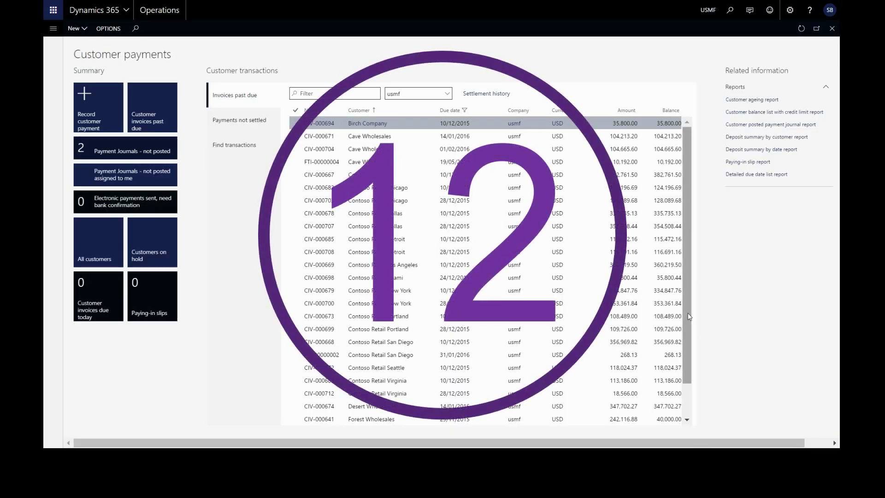
Step: Pop out Customer payments and Customer invoicing into new windows snapped side by side
{"action": "left_click", "coordinate": [816, 29]}
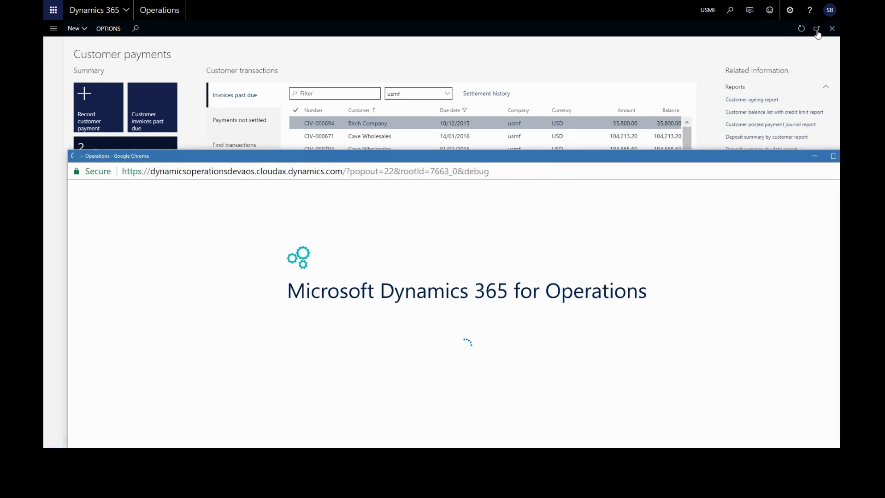
{"action": "left_click", "coordinate": [371, 112]}
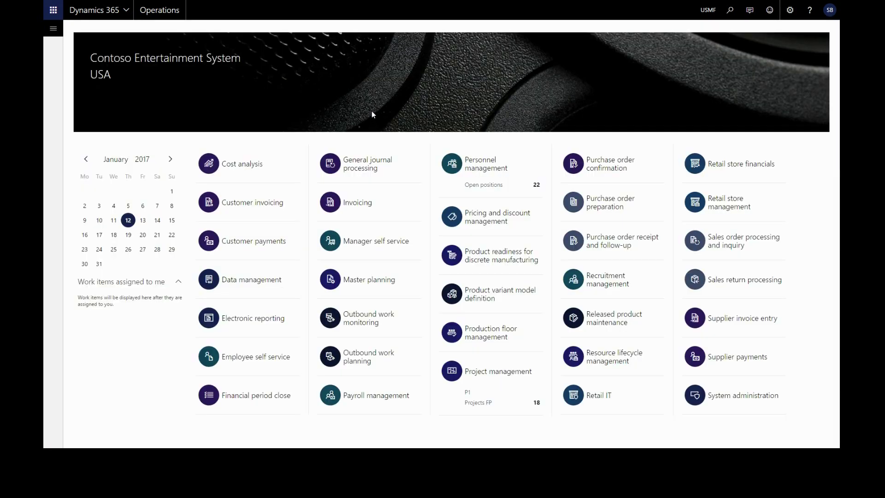
{"action": "left_click", "coordinate": [246, 206]}
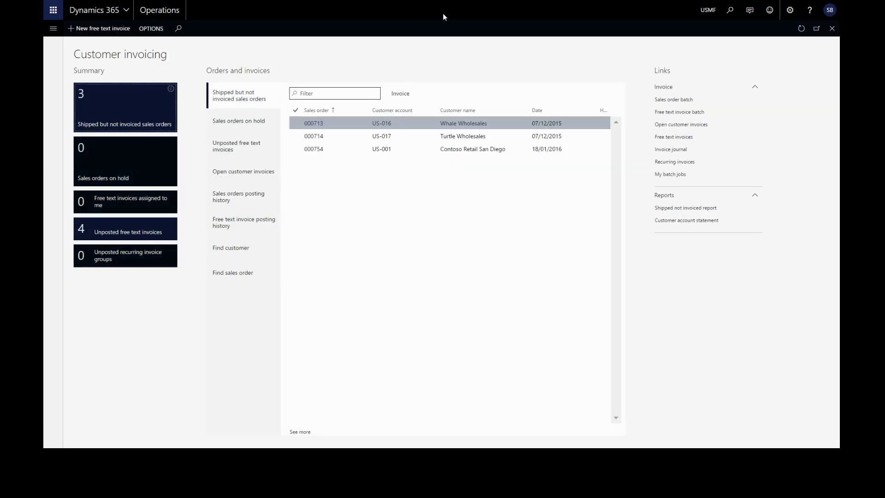
{"action": "left_click", "coordinate": [817, 29]}
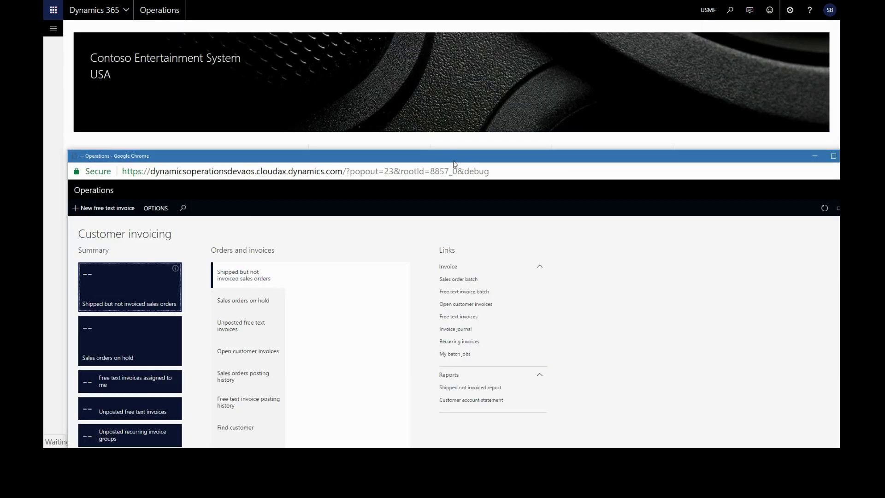
{"action": "left_click_drag", "start_coordinate": [456, 157], "coordinate": [47, 131]}
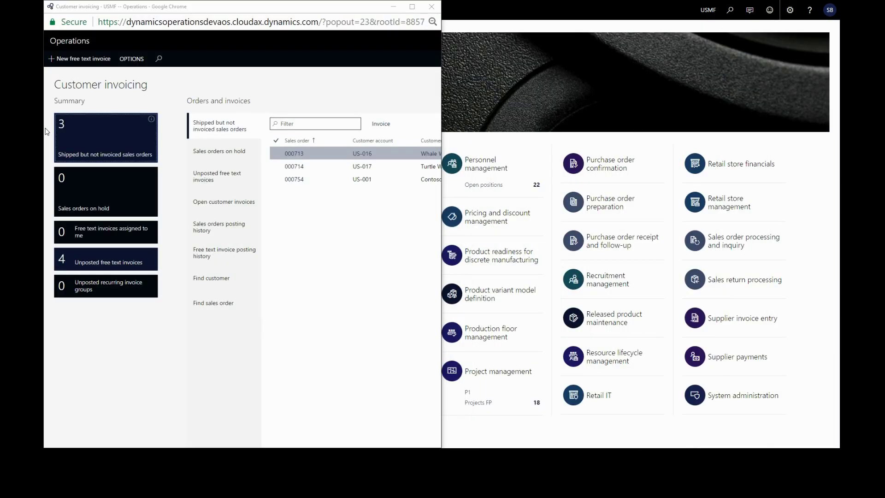
{"action": "left_click", "coordinate": [513, 127]}
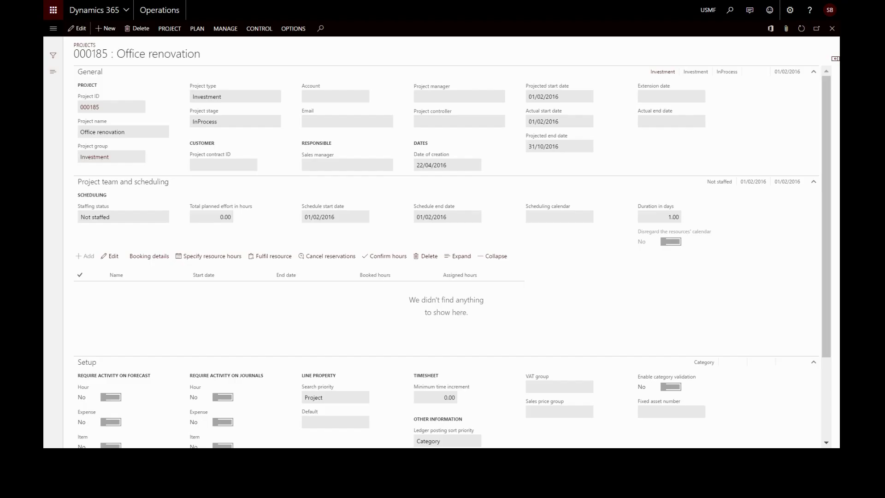
Step: Browse the project's Options, Control, Manage, Plan and main action pane tabs
{"action": "left_click", "coordinate": [287, 29]}
{"action": "left_click", "coordinate": [259, 29]}
{"action": "left_click", "coordinate": [222, 29]}
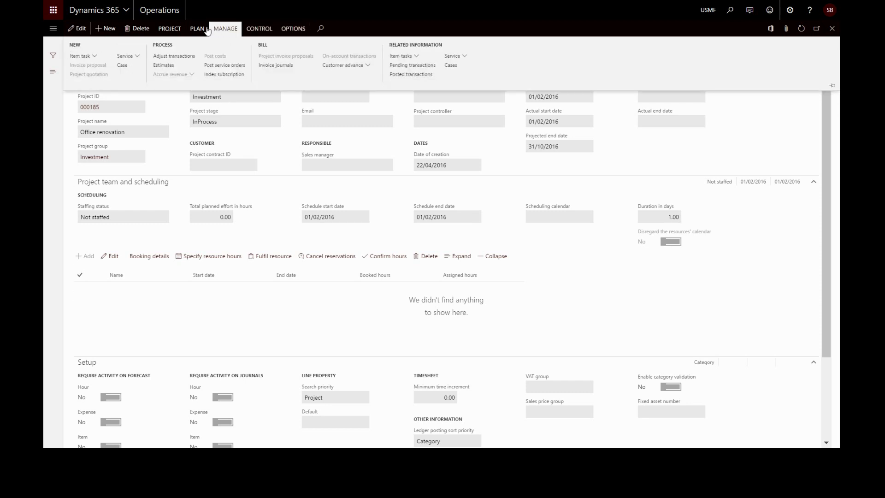
{"action": "left_click", "coordinate": [203, 29]}
{"action": "left_click", "coordinate": [169, 28]}
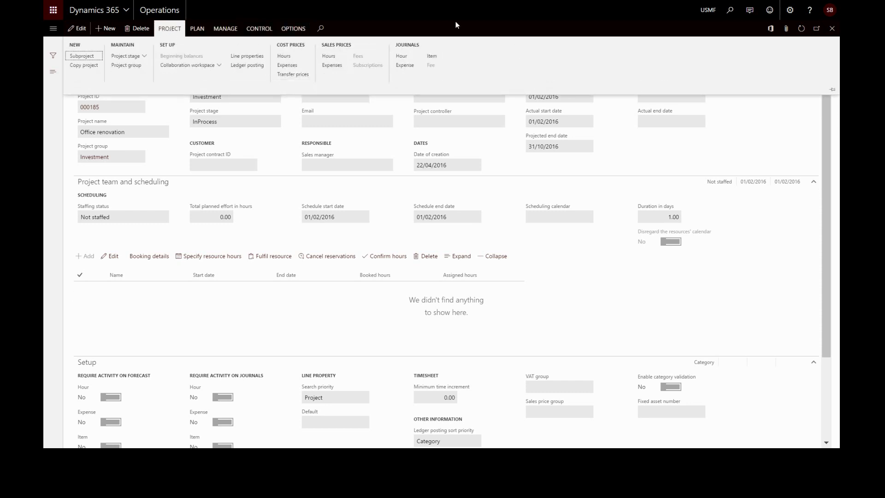
{"action": "left_click", "coordinate": [478, 21]}
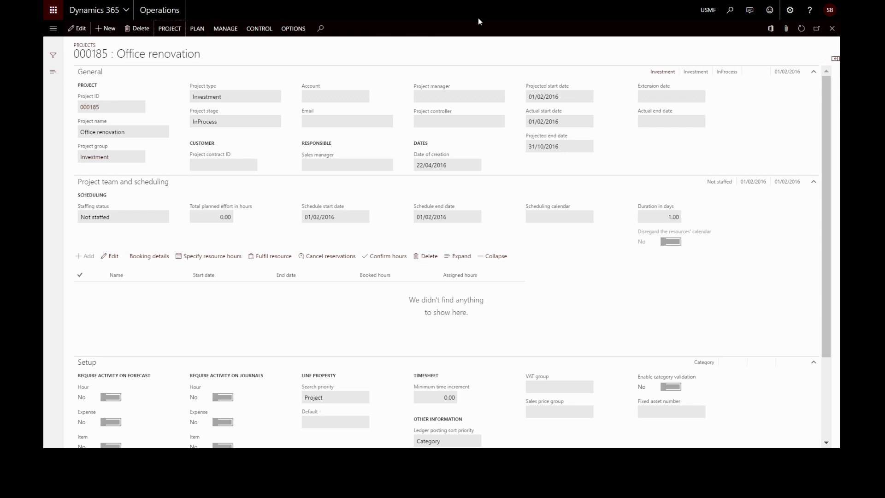
Step: Open Invoice control via action search using 'inv'
{"action": "key", "text": "ctrl+apostrophe"}
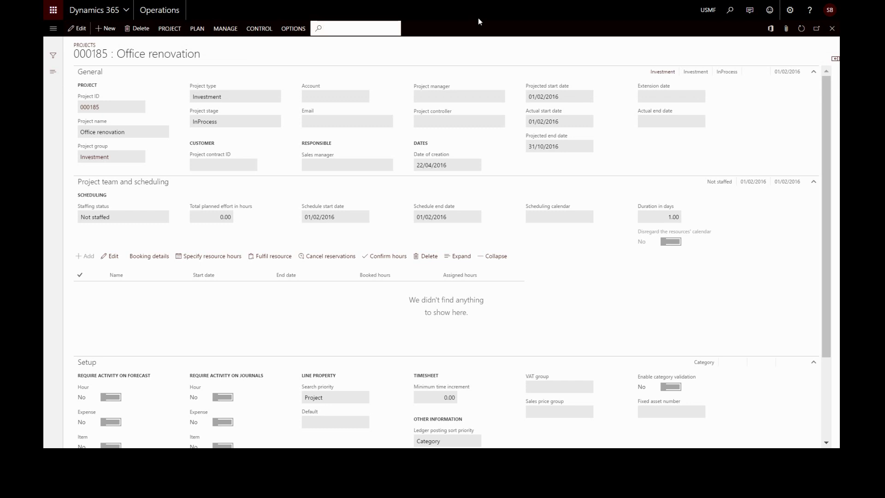
{"action": "type", "text": "inv"}
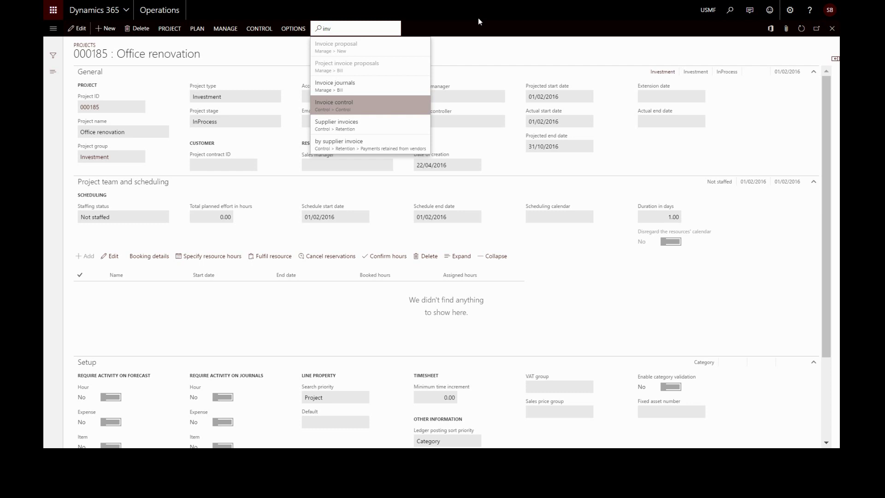
{"action": "key", "text": "Return"}
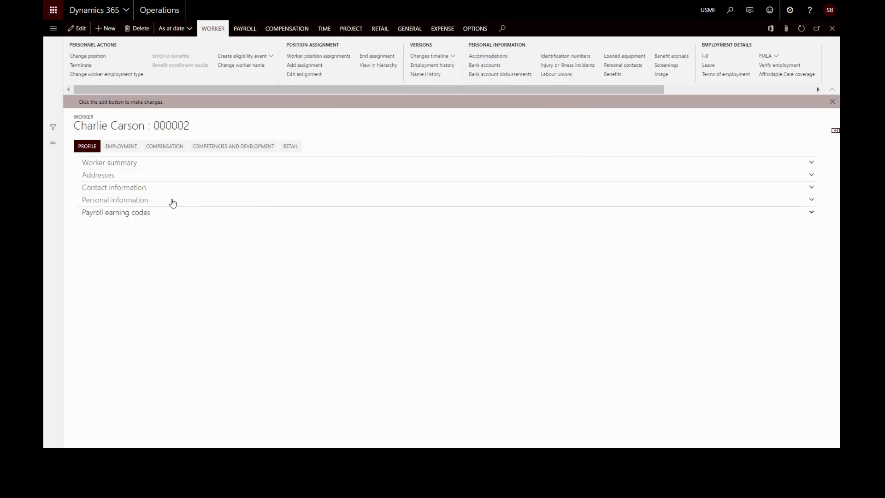
Step: Expand the Worker summary, Addresses and Contact information FastTabs on the worker record
{"action": "left_click", "coordinate": [111, 164]}
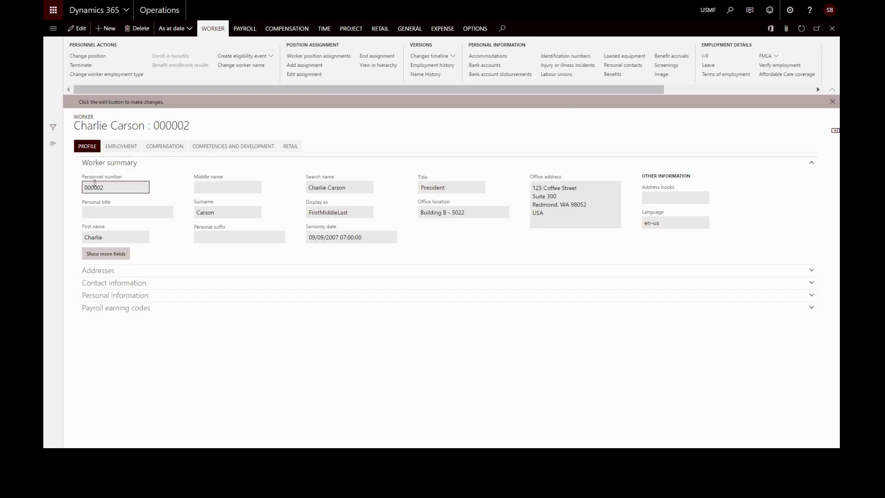
{"action": "left_click", "coordinate": [99, 270]}
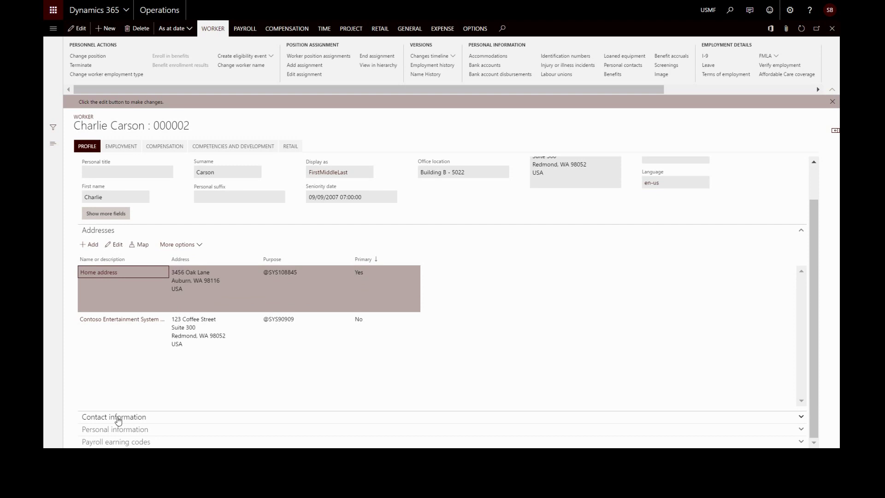
{"action": "left_click", "coordinate": [118, 418]}
{"action": "scroll", "coordinate": [163, 292], "scroll_direction": "up", "scroll_amount": 3}
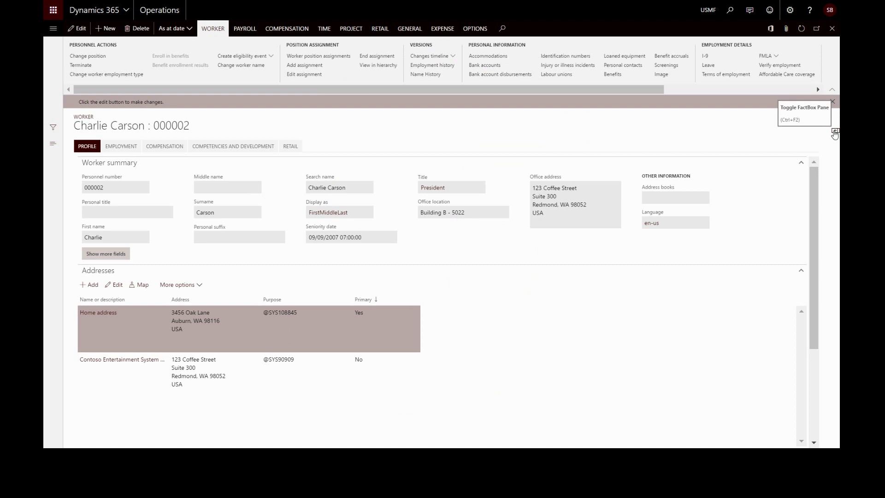
Step: Open the worker's FactBox pane and expand Employment history and Current positions, showing position 000086, President
{"action": "left_click", "coordinate": [835, 133]}
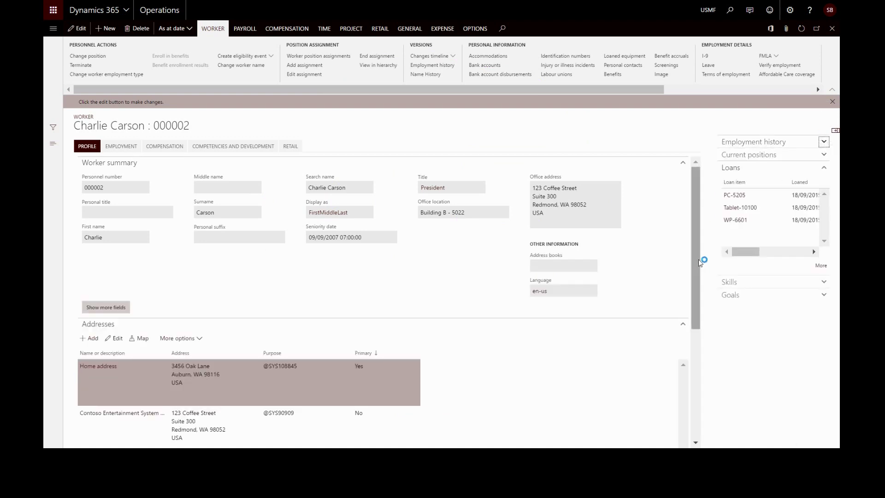
{"action": "left_click", "coordinate": [772, 143]}
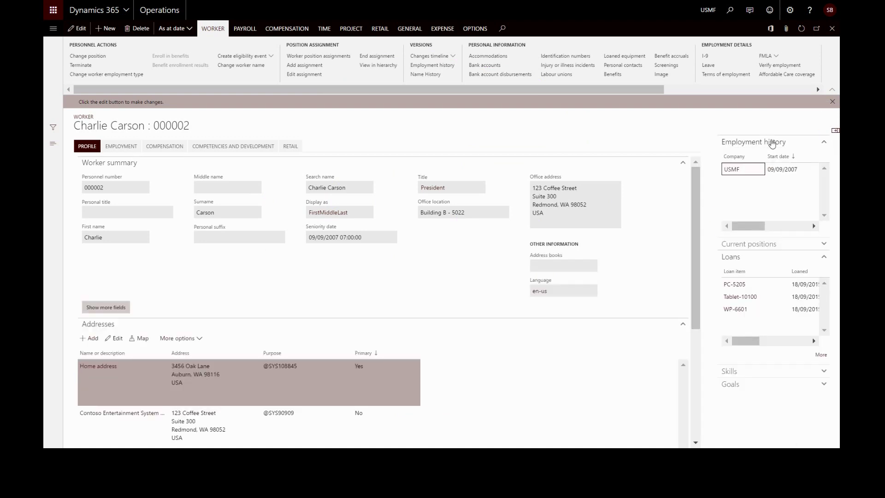
{"action": "left_click", "coordinate": [751, 247]}
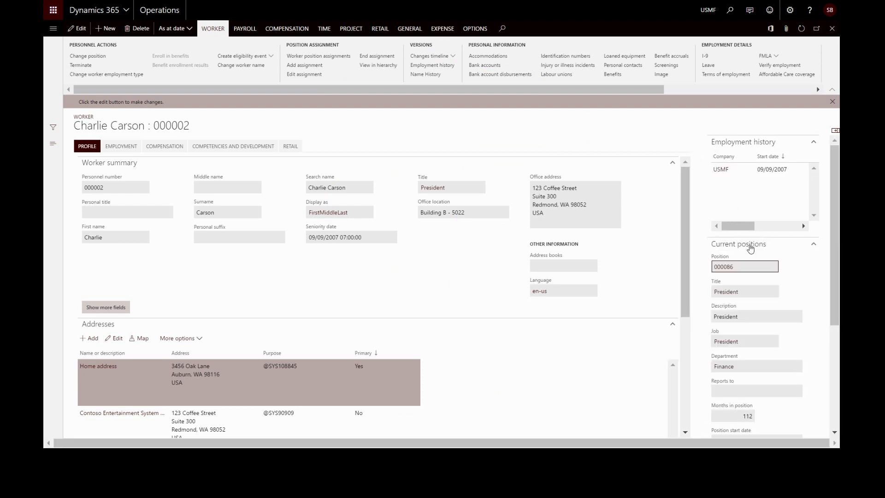